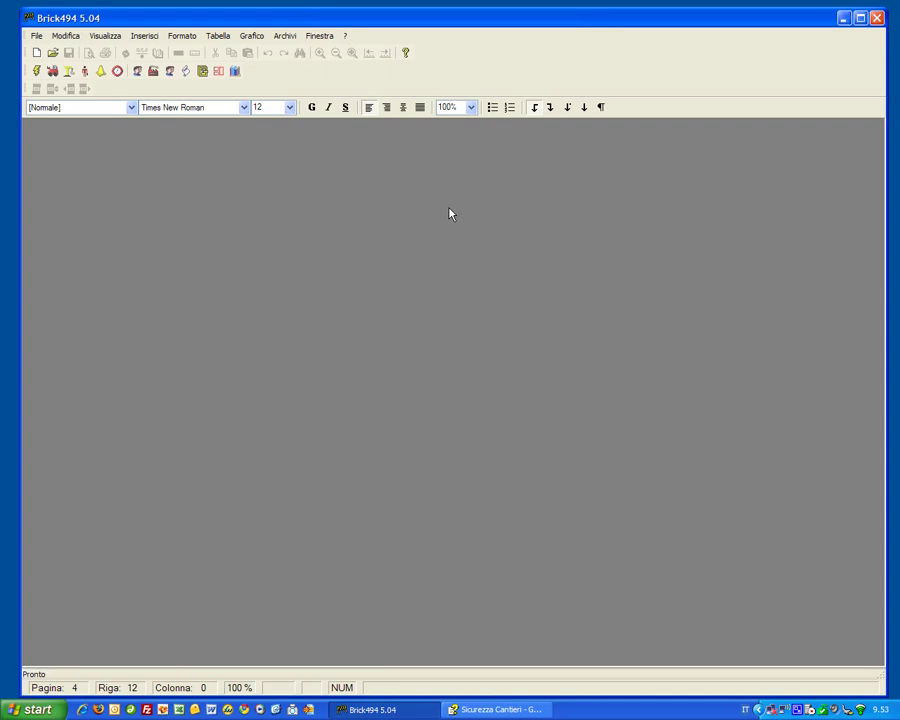
Step: Open the Rischi archive and view the safety measures of risks C1-15, C1-3 and C1-5
{"action": "left_click", "coordinate": [285, 36]}
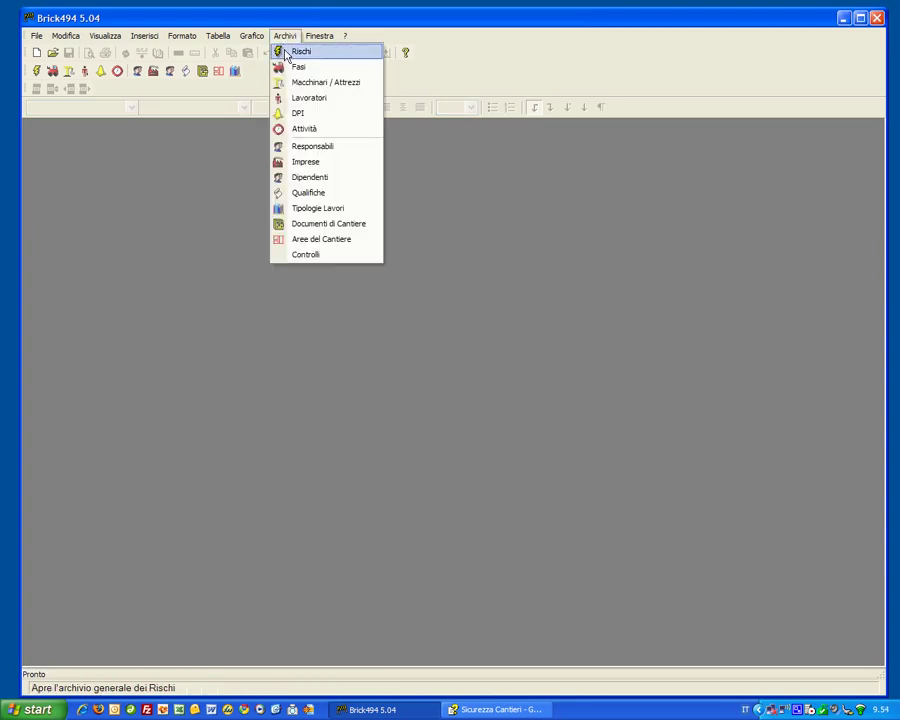
{"action": "left_click", "coordinate": [298, 51]}
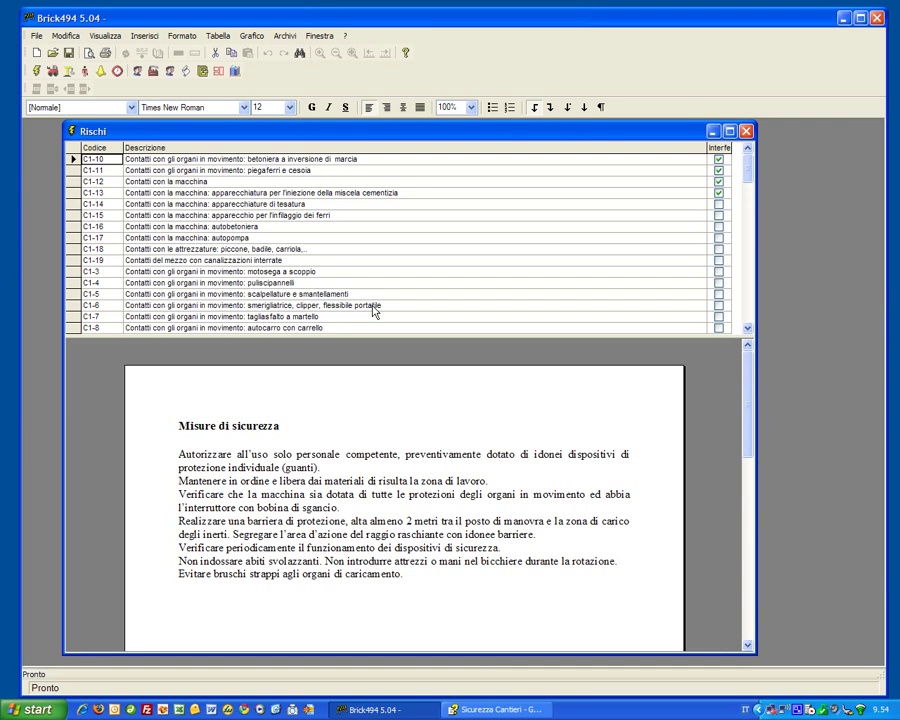
{"action": "left_click", "coordinate": [233, 215]}
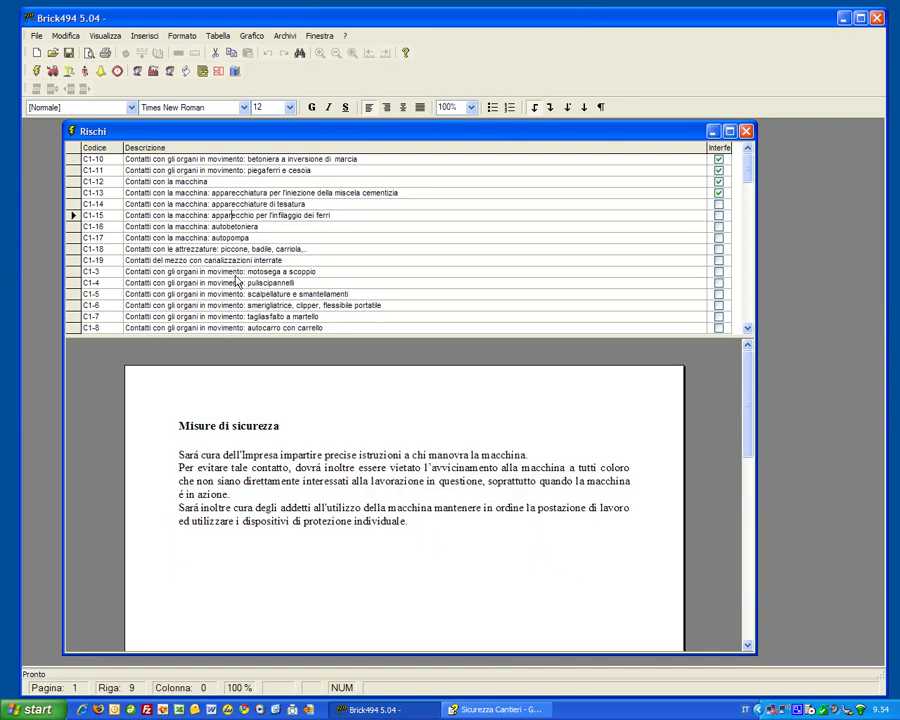
{"action": "left_click", "coordinate": [233, 271]}
{"action": "left_click", "coordinate": [239, 295]}
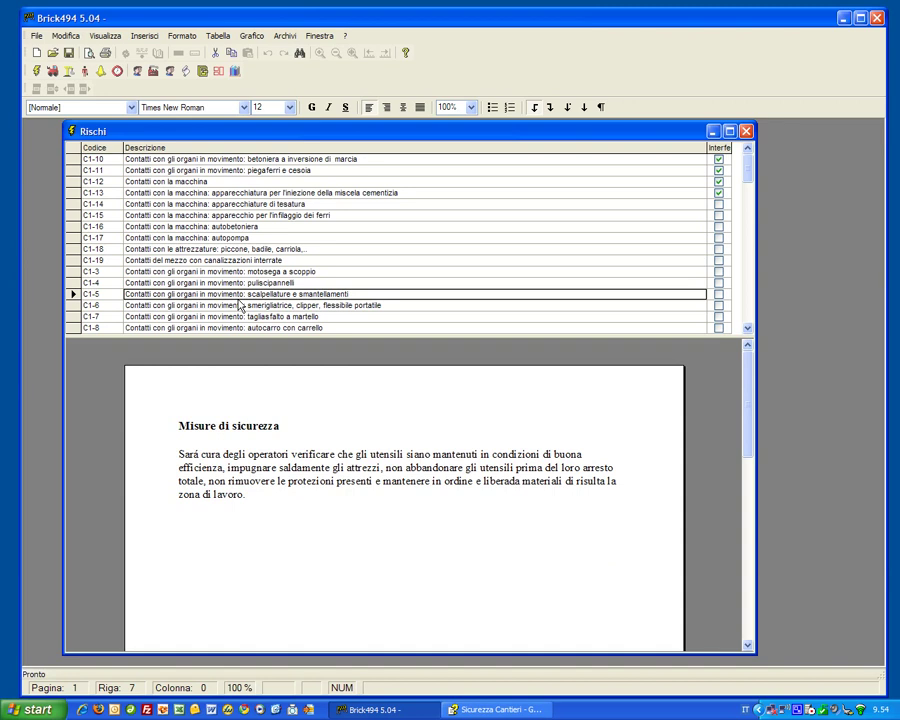
Step: Add the lines "fhhfhf jjjksks" and "djjdso" below the safety measures text of risk C1-5
{"action": "left_click", "coordinate": [229, 526]}
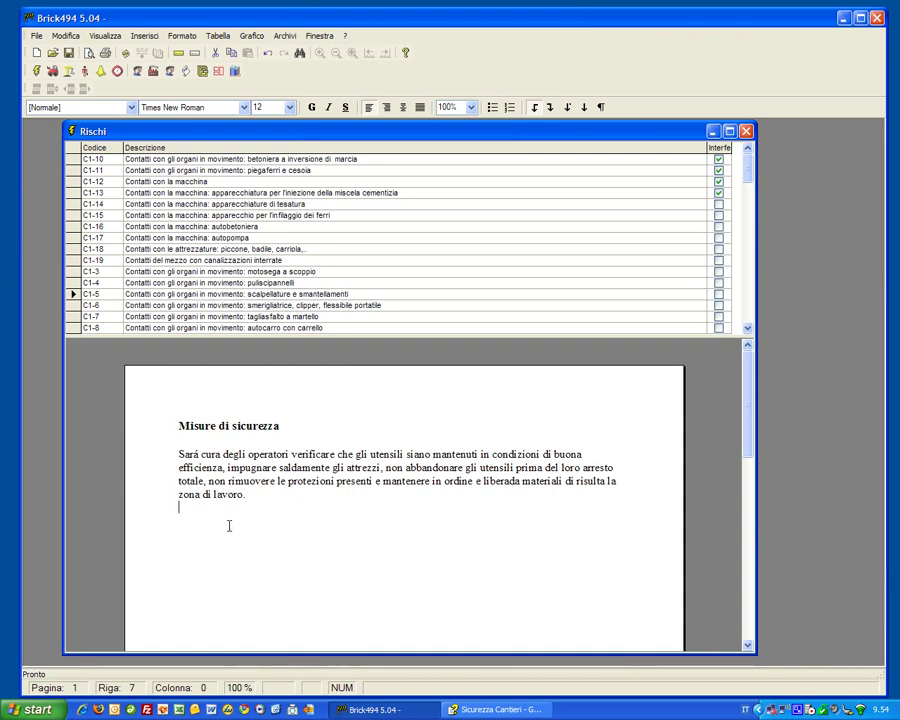
{"action": "key", "text": "Return"}
{"action": "type", "text": "fhhfhf jjjksks"}
{"action": "key", "text": "Return"}
{"action": "type", "text": "djjdso"}
{"action": "key", "text": "Return"}
{"action": "key", "text": "Return"}
Step: Search the risk descriptions for "rumore" and place the cursor in the found risk's text
{"action": "left_click", "coordinate": [226, 215]}
{"action": "left_click", "coordinate": [299, 53]}
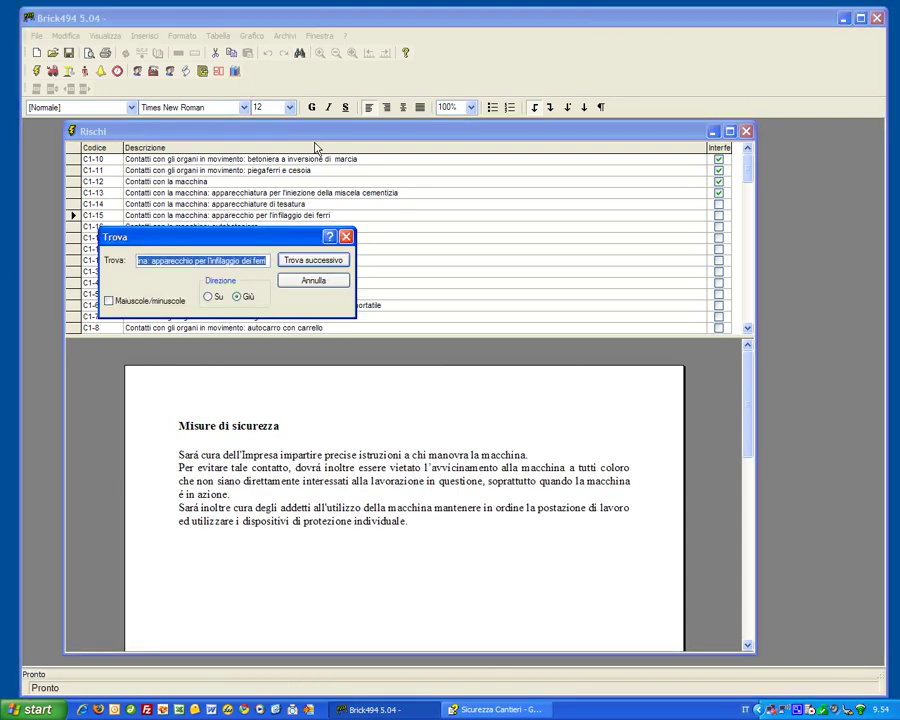
{"action": "type", "text": "rumore"}
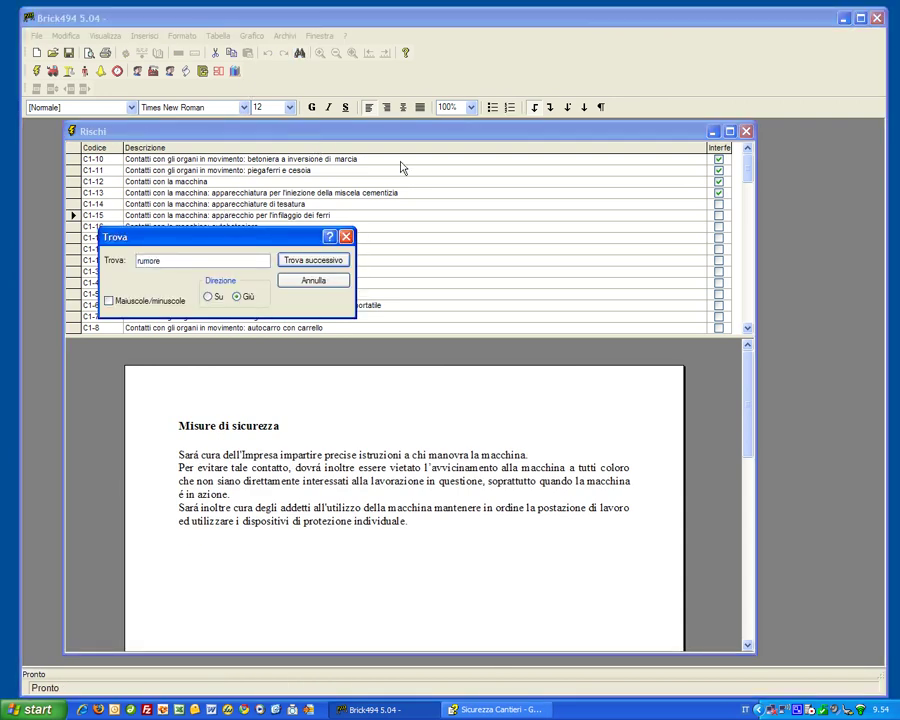
{"action": "left_click", "coordinate": [311, 260]}
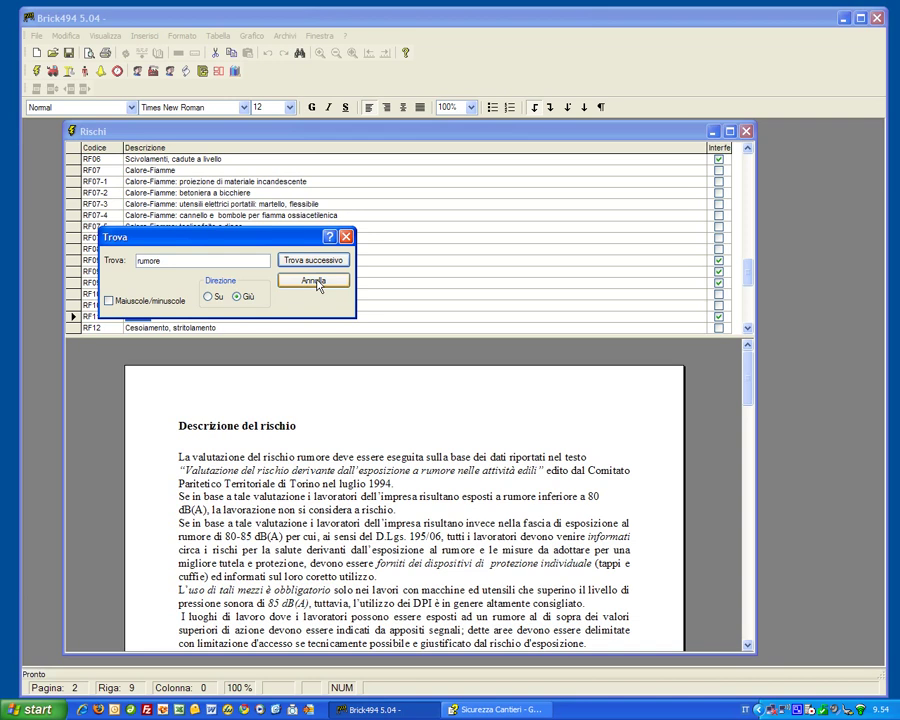
{"action": "left_click_drag", "start_coordinate": [281, 240], "coordinate": [301, 195]}
{"action": "left_click", "coordinate": [320, 240]}
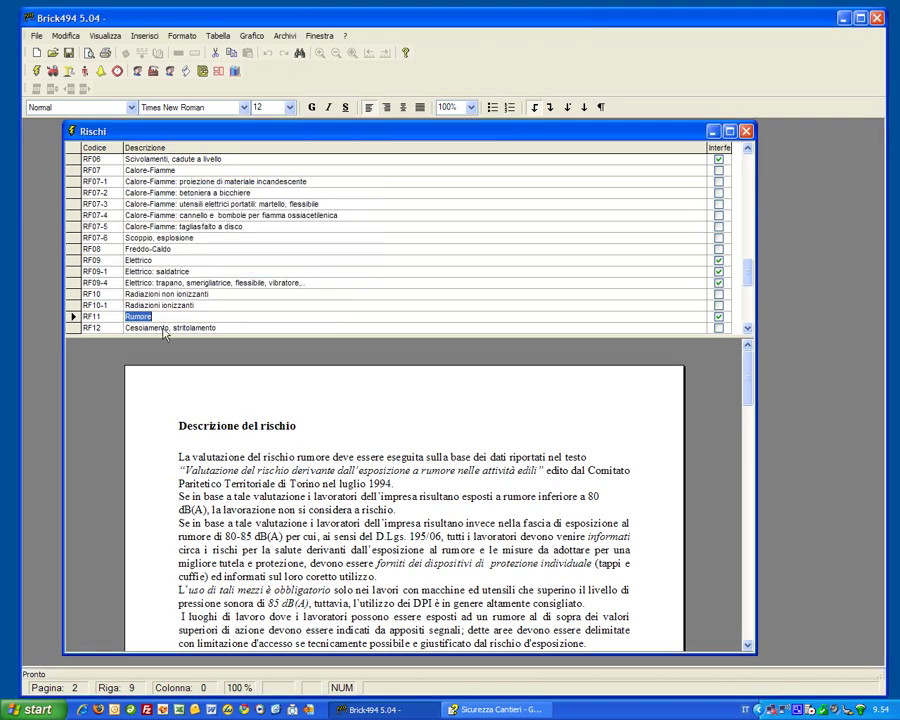
{"action": "left_click", "coordinate": [268, 484]}
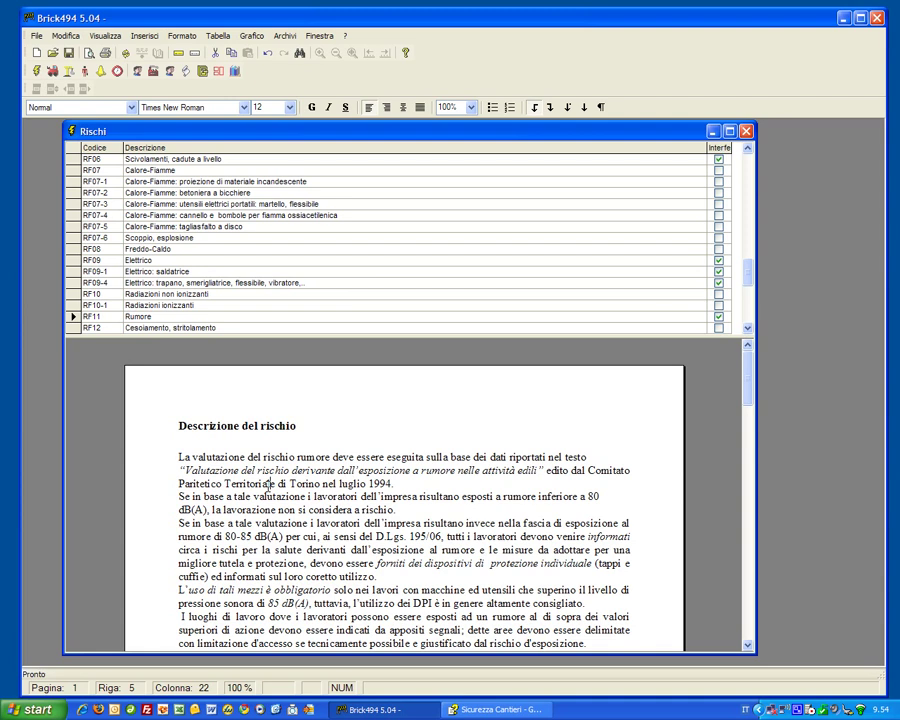
Step: Add a new risk at the end of the list with code ee28 and description "ddejjdjjdj"
{"action": "left_click", "coordinate": [748, 284]}
{"action": "left_click_drag", "start_coordinate": [748, 284], "coordinate": [748, 316]}
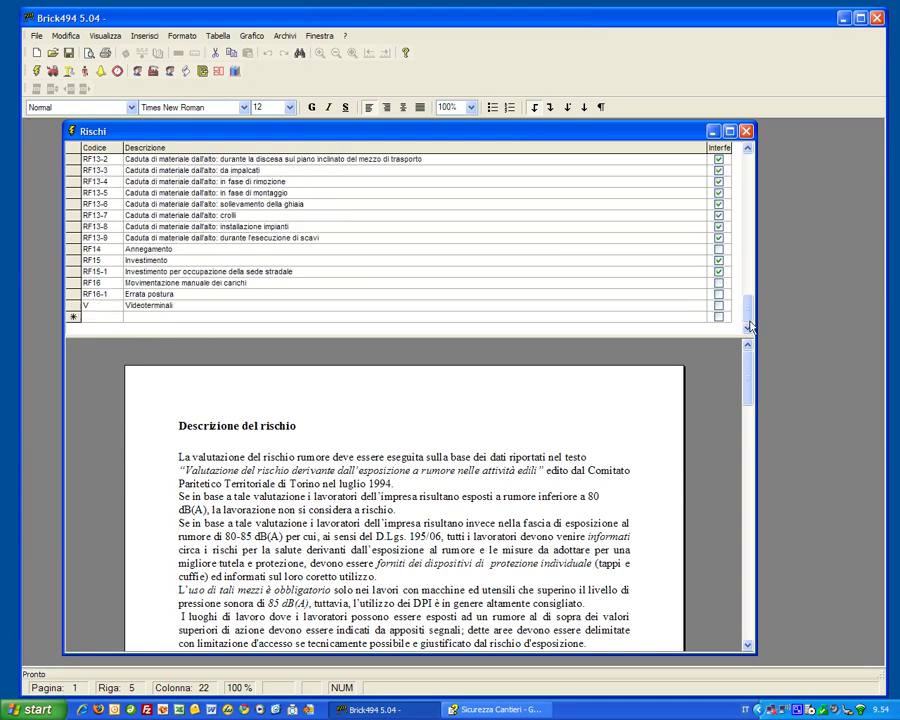
{"action": "left_click", "coordinate": [110, 316]}
{"action": "type", "text": "ee28"}
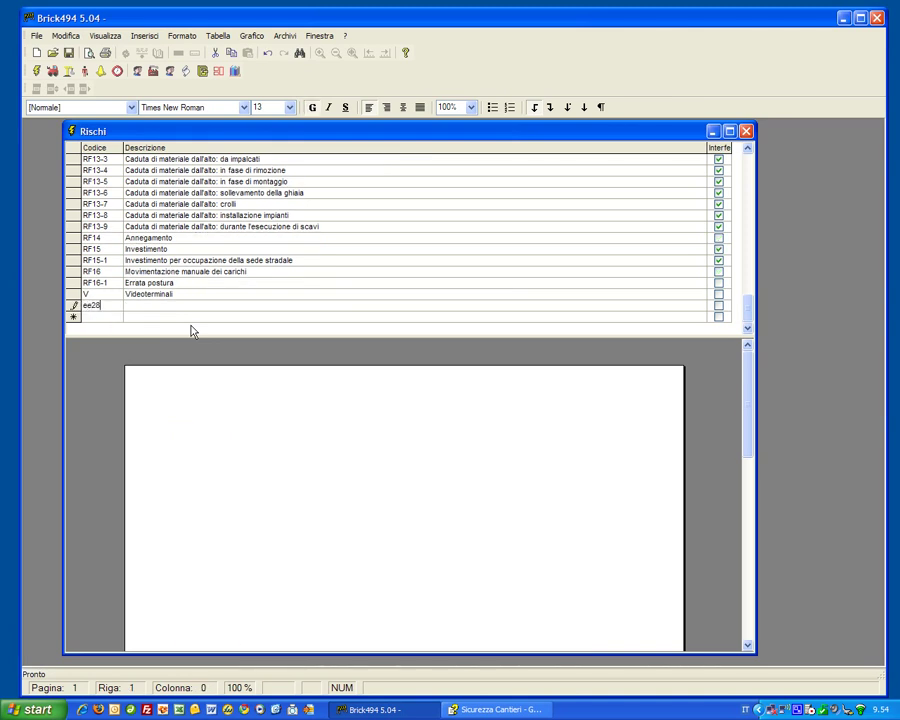
{"action": "key", "text": "Tab"}
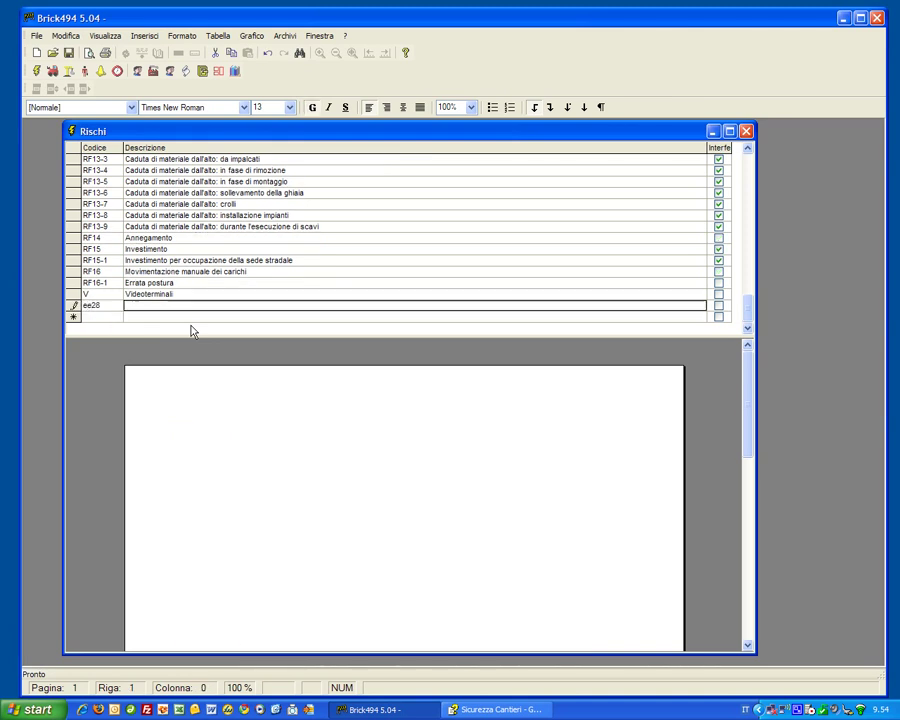
{"action": "type", "text": "ddejjdj"}
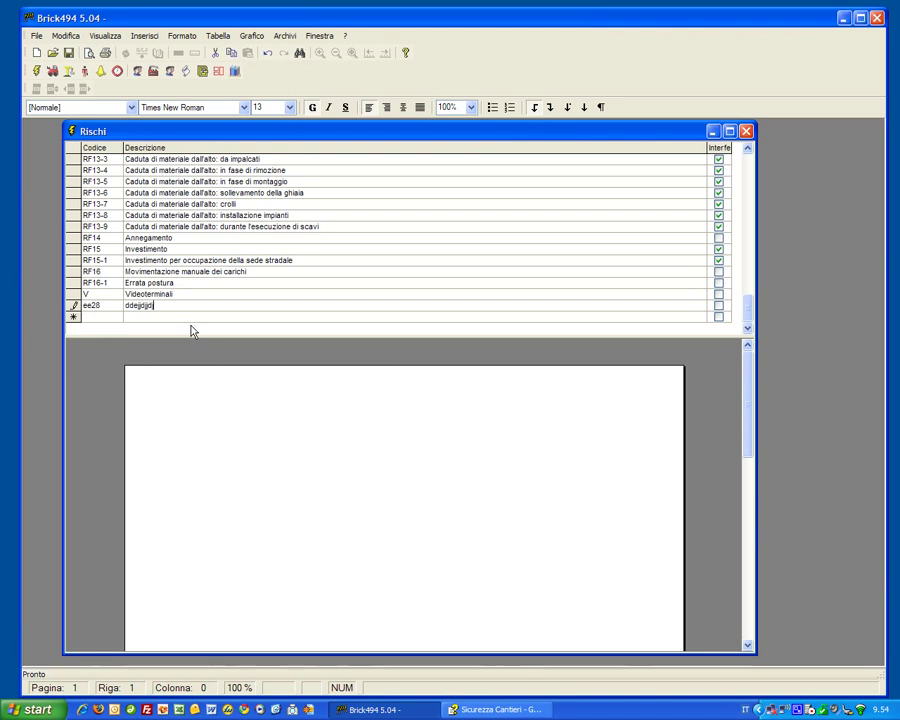
{"action": "key", "text": "Up"}
{"action": "key", "text": "Down"}
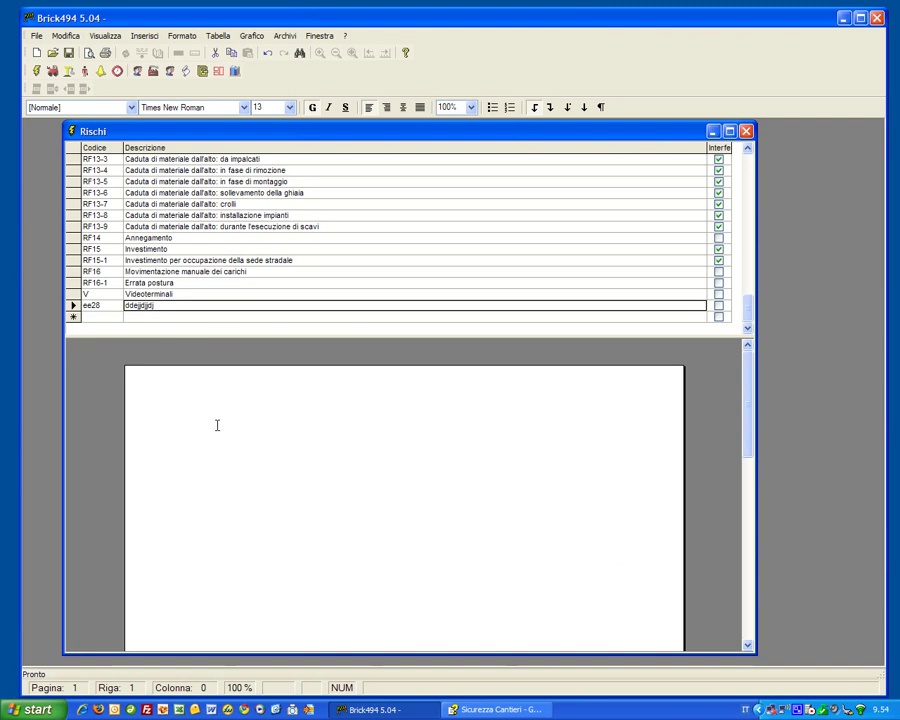
Step: Enter "dddh dhdhdhdi" as the document text of risk ee28
{"action": "left_click", "coordinate": [223, 444]}
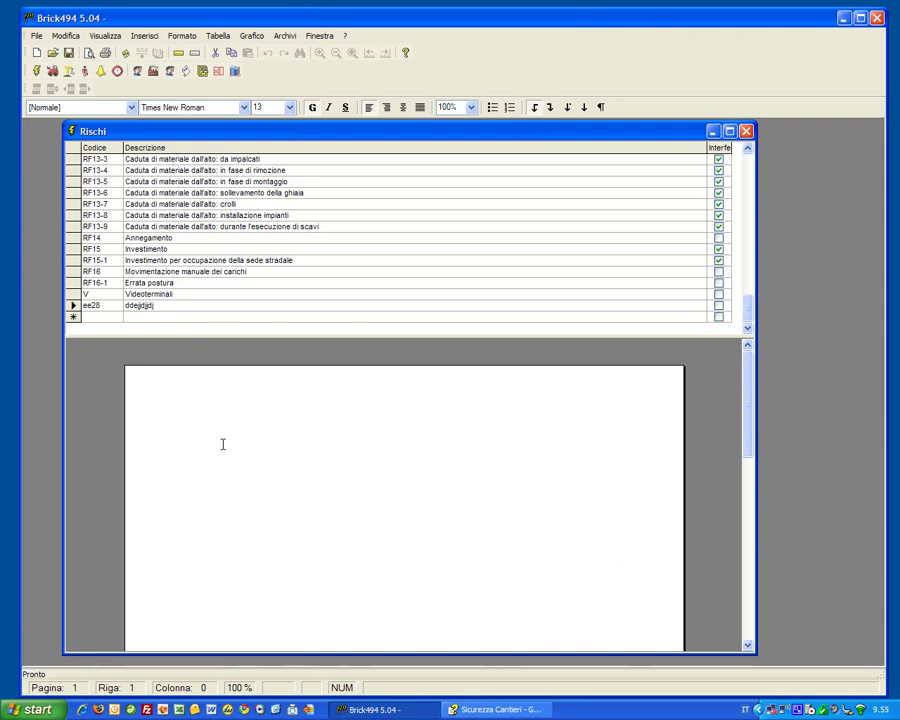
{"action": "type", "text": "dddh dhdhdhdi"}
{"action": "key", "text": "Return"}
Step: Delete the entire ee28 risk record from the Rischi archive
{"action": "left_click", "coordinate": [150, 295]}
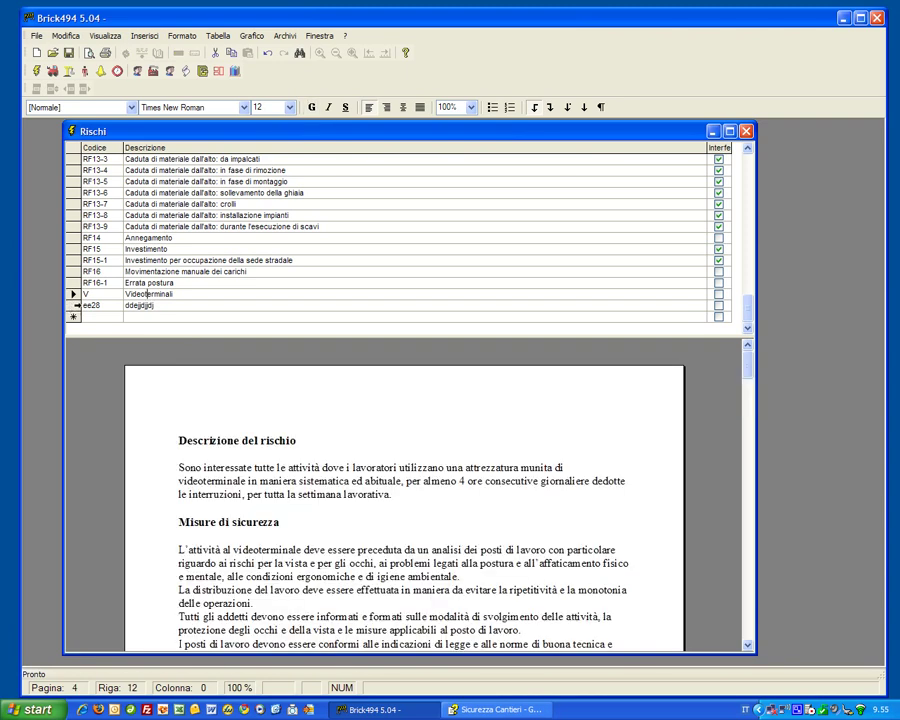
{"action": "left_click", "coordinate": [72, 307]}
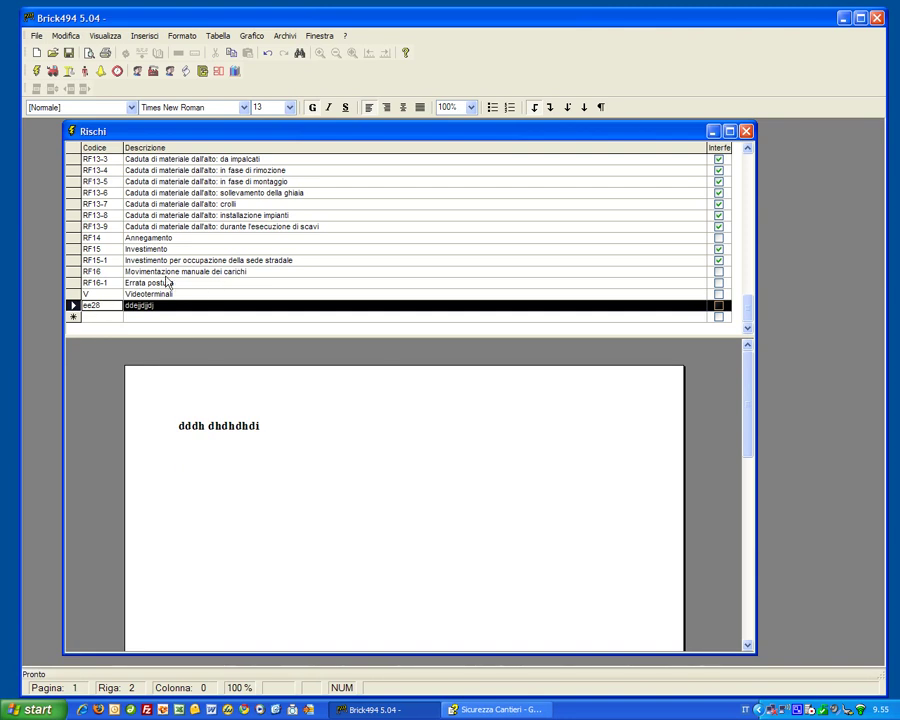
{"action": "key", "text": "Delete"}
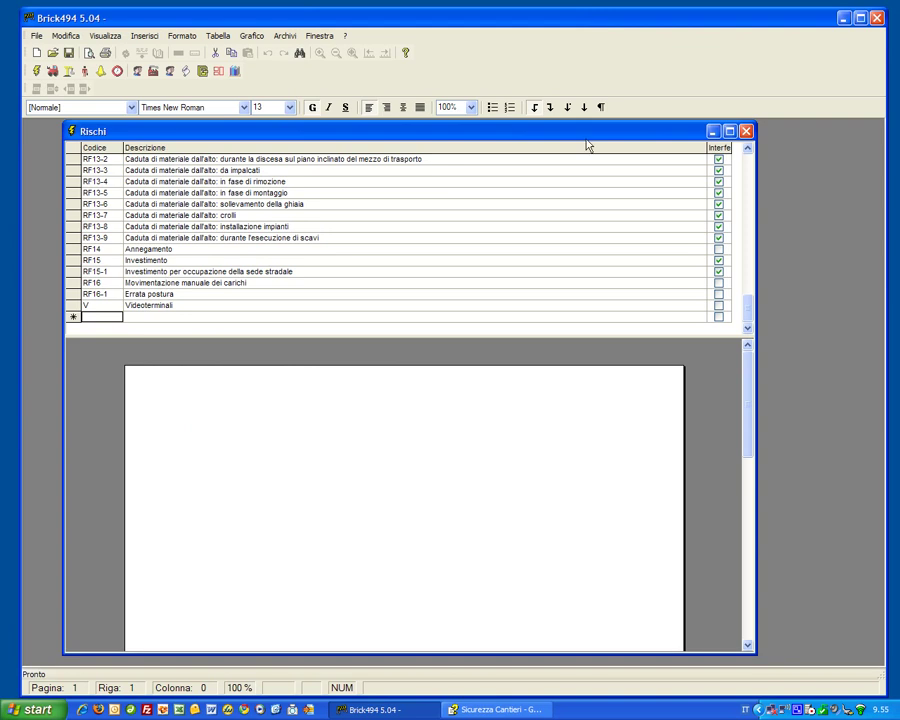
Step: Close the Rischi archive and open the Fasi archive
{"action": "left_click", "coordinate": [746, 131]}
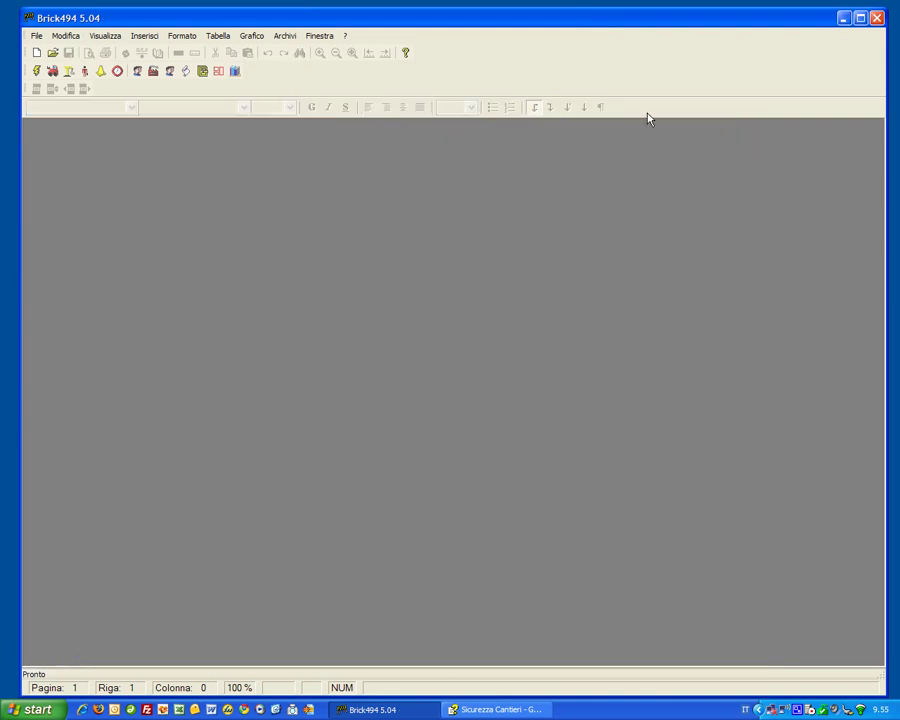
{"action": "left_click", "coordinate": [285, 36]}
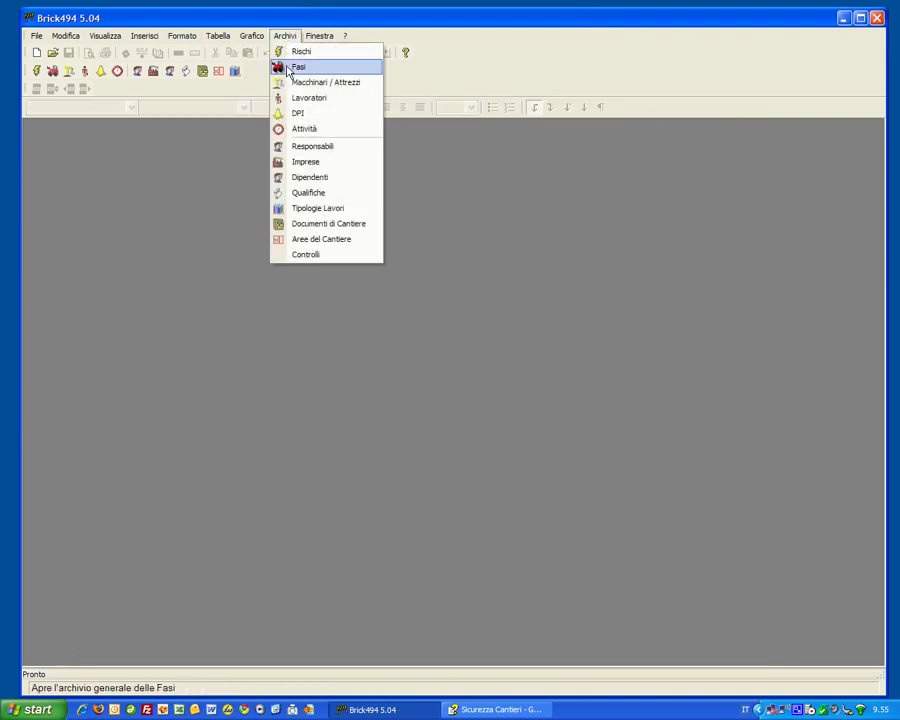
{"action": "left_click", "coordinate": [297, 67]}
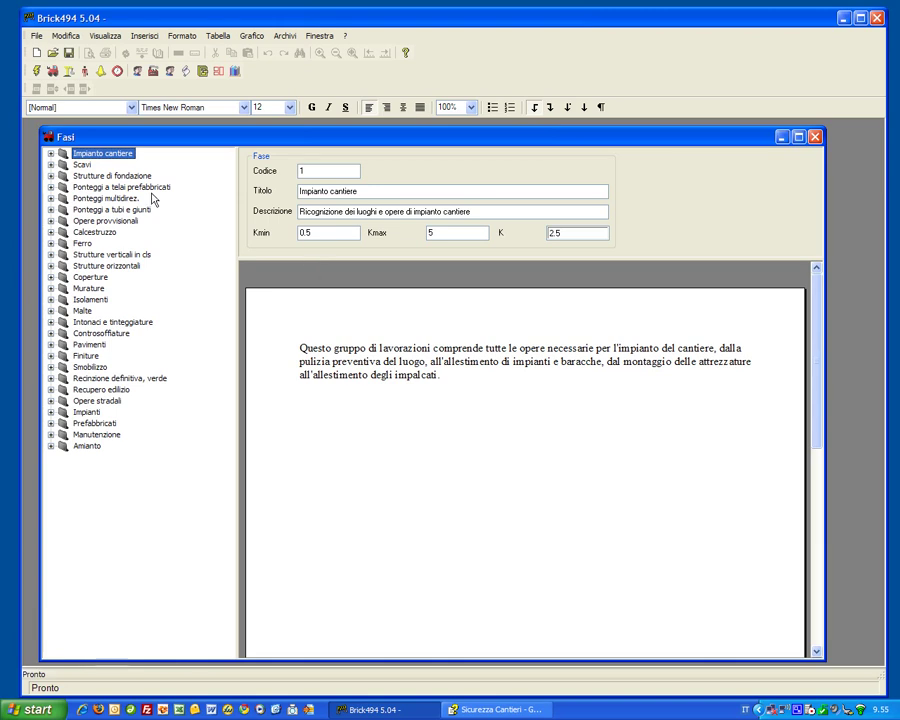
Step: Expand the Impianto cantiere group through Pulizia del luogo down to the contents of Rimozione vegetazione
{"action": "left_click", "coordinate": [51, 154]}
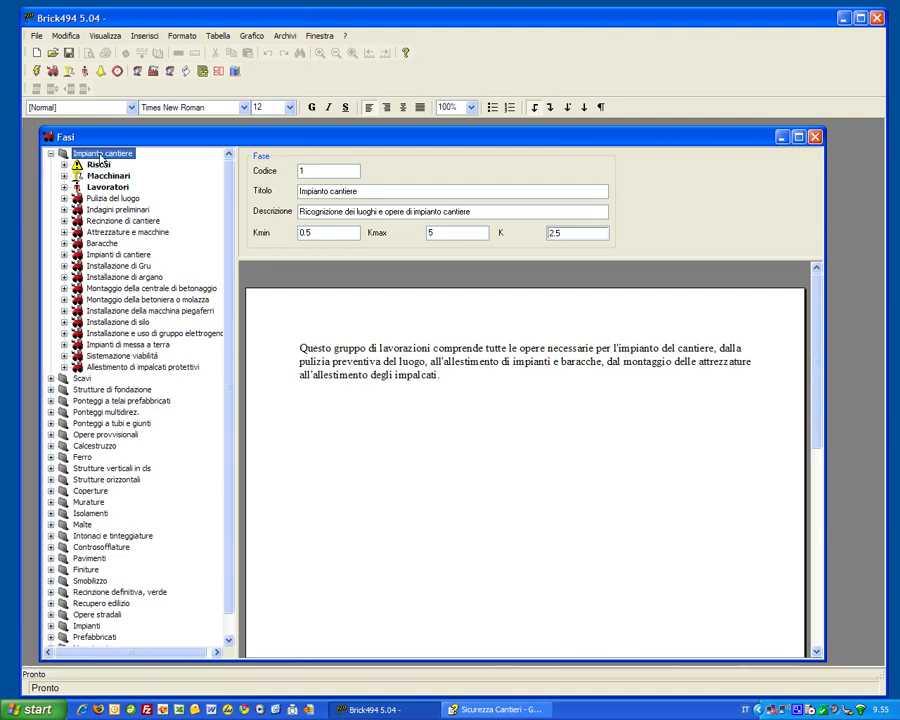
{"action": "left_click", "coordinate": [65, 199]}
{"action": "left_click", "coordinate": [77, 210]}
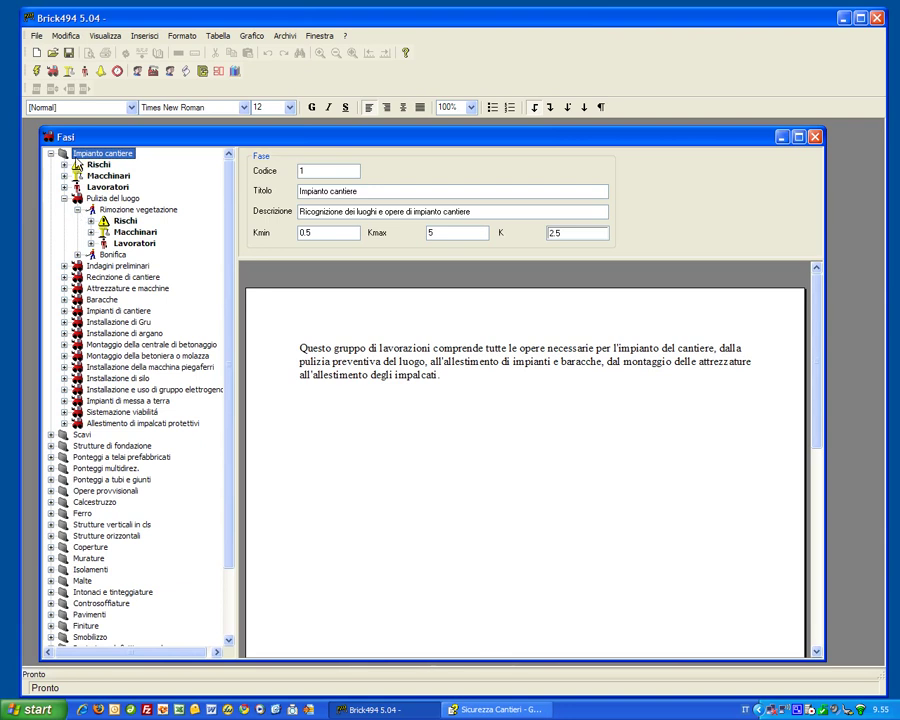
Step: Expand the risks, machinery and workers of Impianto cantiere, plus the risks and machinery of Rimozione vegetazione
{"action": "left_click", "coordinate": [64, 164]}
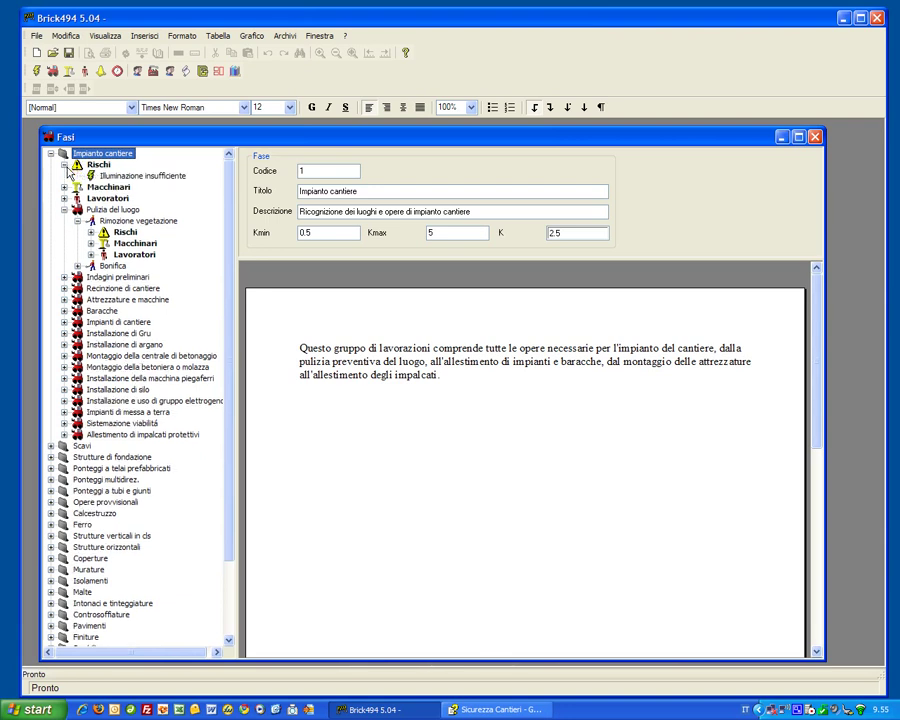
{"action": "left_click", "coordinate": [64, 188]}
{"action": "left_click", "coordinate": [64, 210]}
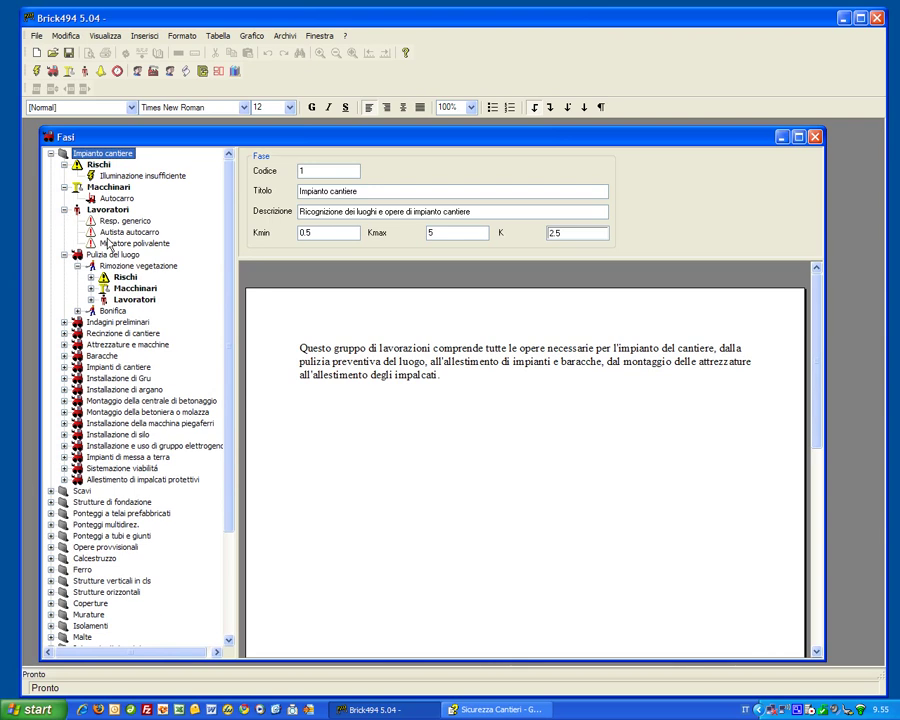
{"action": "left_click", "coordinate": [91, 277]}
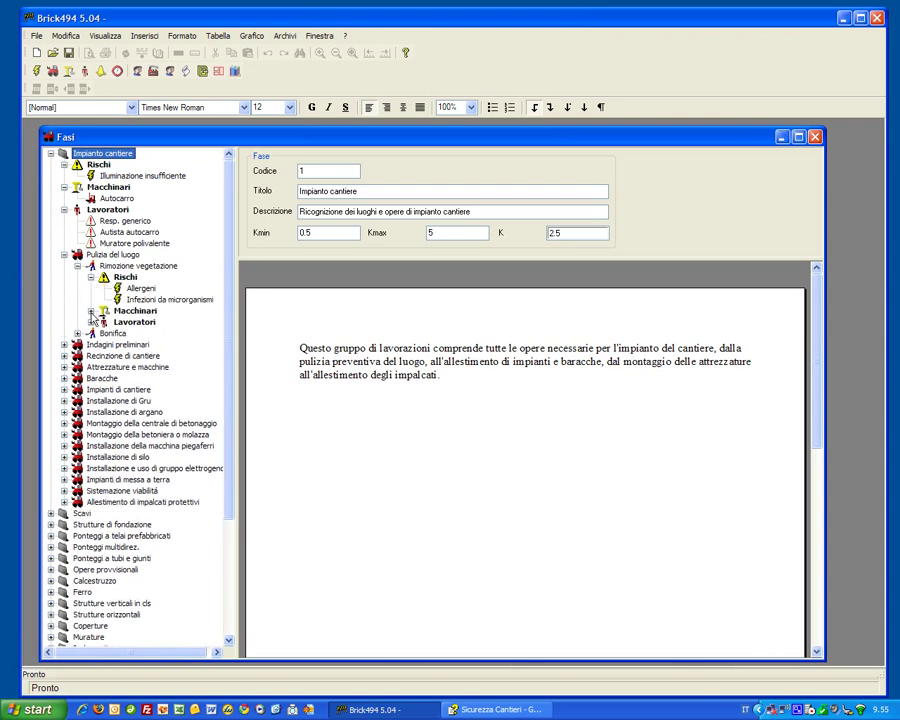
{"action": "left_click", "coordinate": [91, 311]}
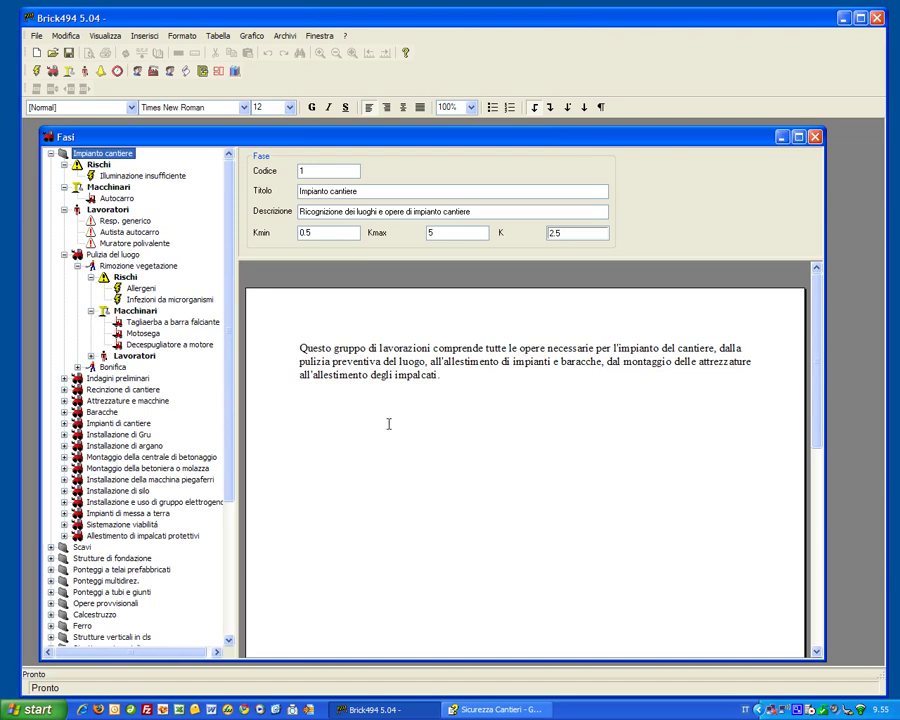
{"action": "left_click", "coordinate": [473, 392]}
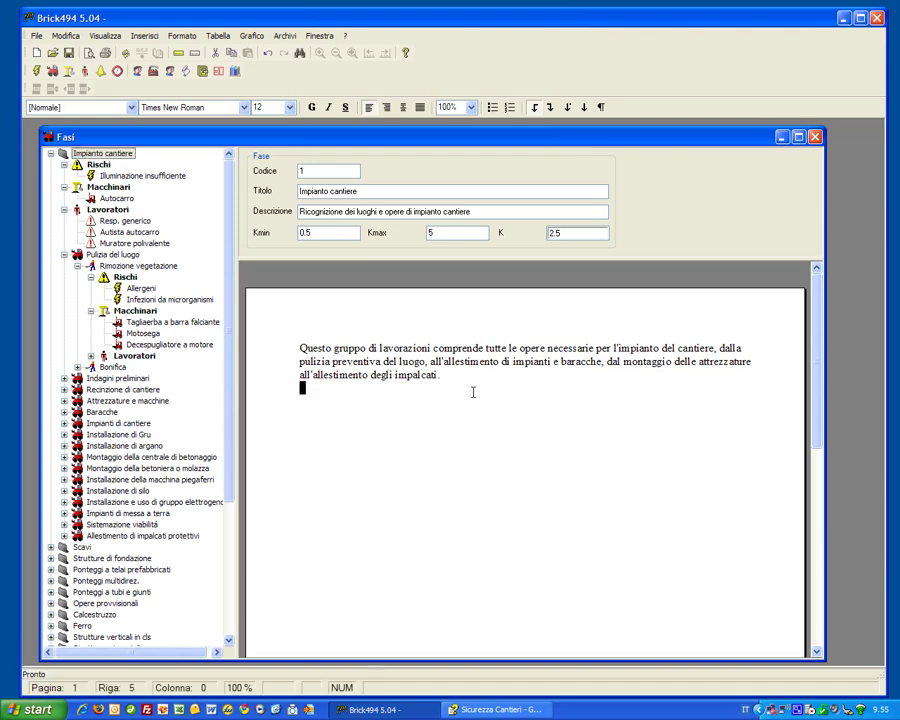
{"action": "key", "text": "Return"}
{"action": "type", "text": "il"}
{"action": "key", "text": "BackSpace"}
{"action": "key", "text": "BackSpace"}
Step: Check the commands available for the Illuminazione insufficiente risk, the Autocarro machine and the Resp. generico worker
{"action": "left_click", "coordinate": [113, 177]}
{"action": "right_click", "coordinate": [114, 182]}
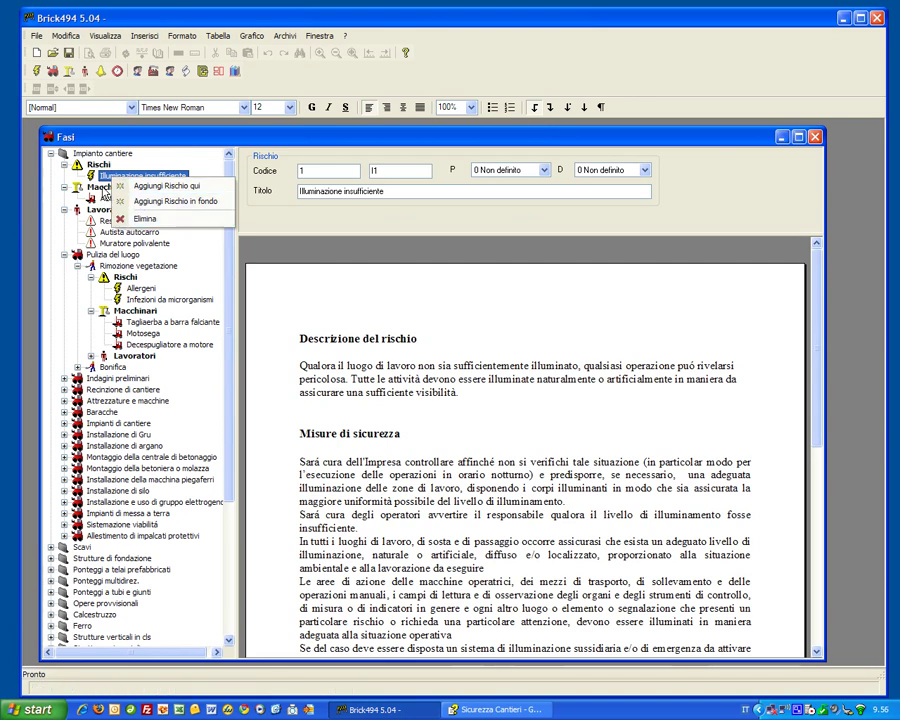
{"action": "left_click", "coordinate": [100, 199]}
{"action": "right_click", "coordinate": [99, 199]}
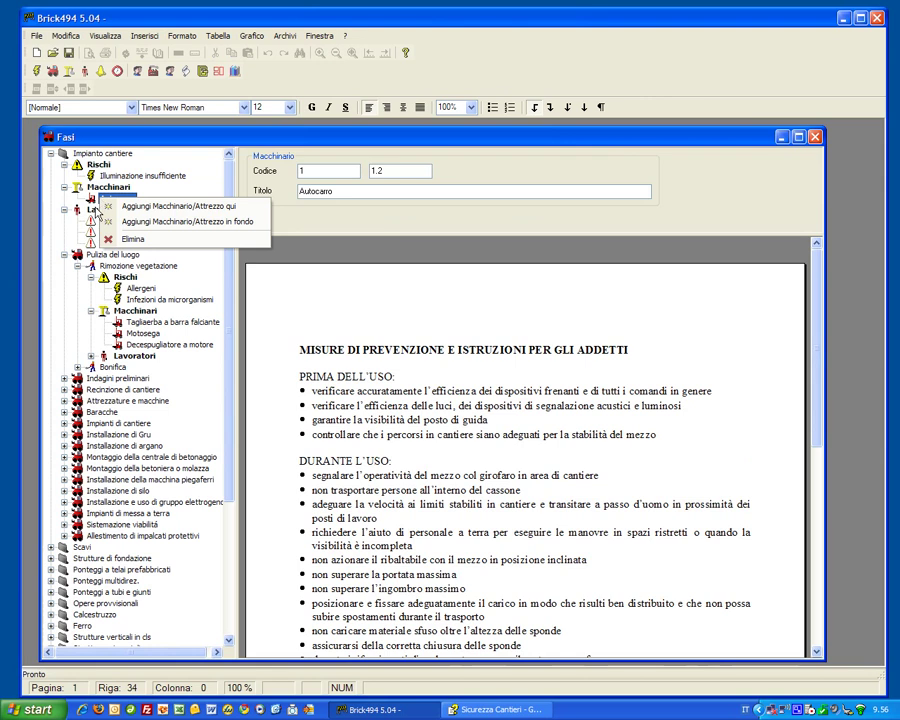
{"action": "left_click", "coordinate": [93, 221]}
{"action": "right_click", "coordinate": [93, 221]}
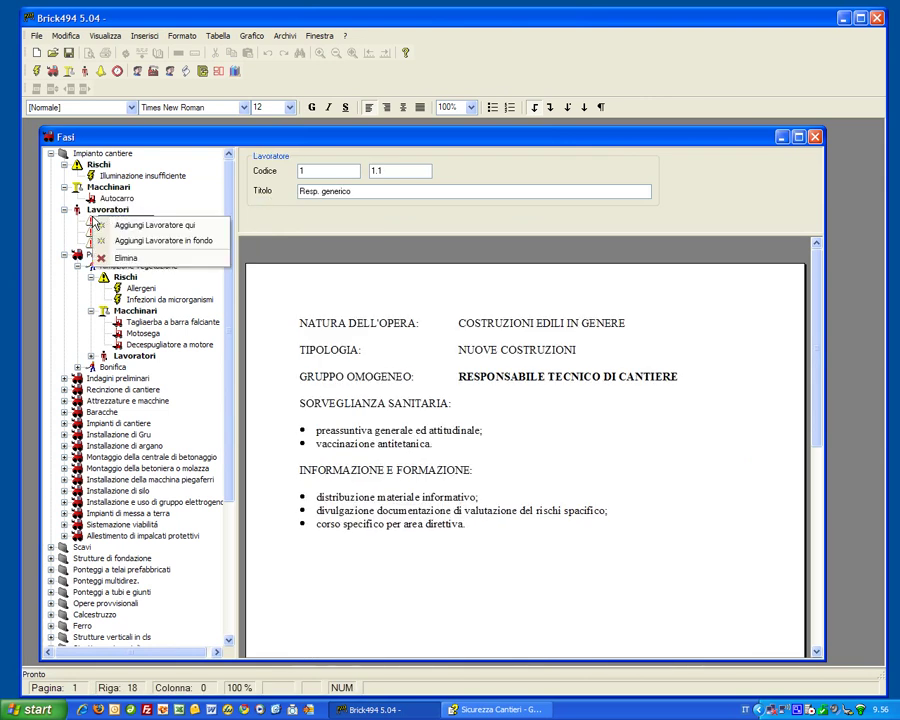
Step: Review the detail sheets of Illuminazione insufficiente, Autocarro and Resp. generico under Impianto cantiere
{"action": "left_click", "coordinate": [125, 176]}
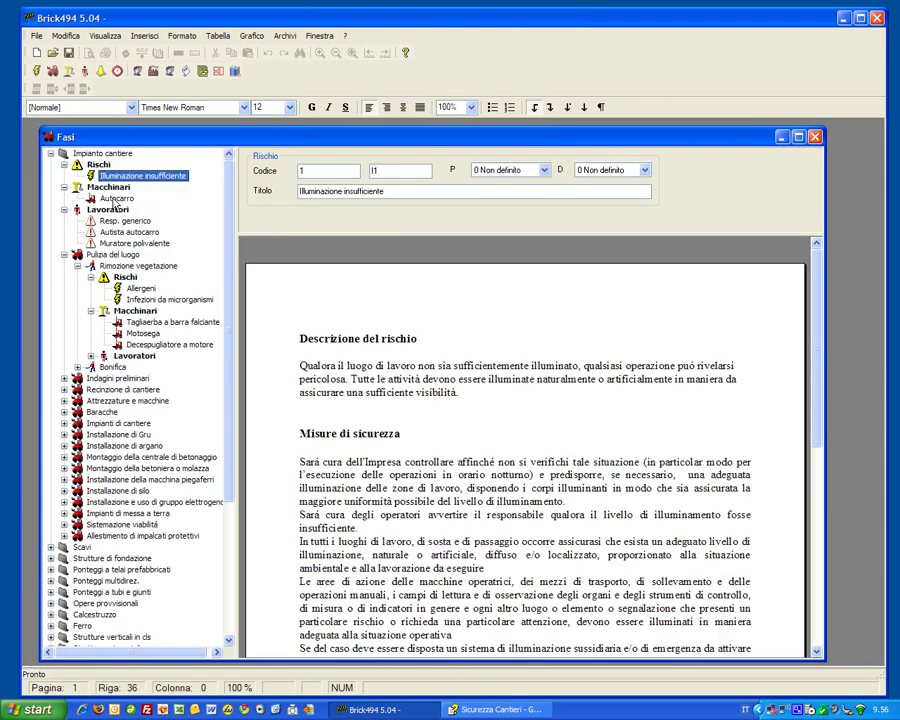
{"action": "left_click", "coordinate": [116, 199]}
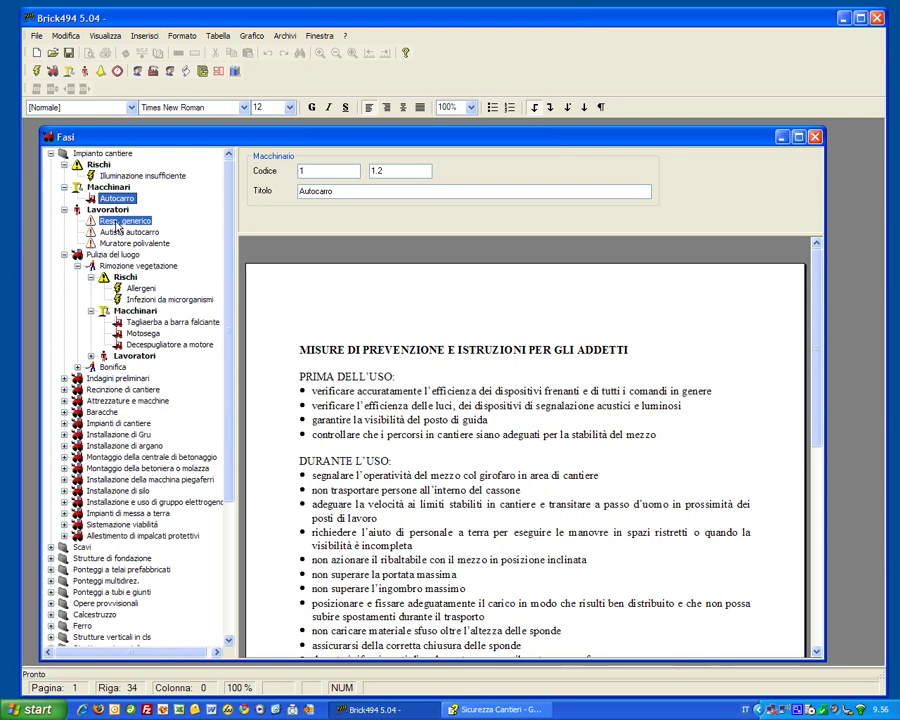
{"action": "left_click", "coordinate": [117, 223]}
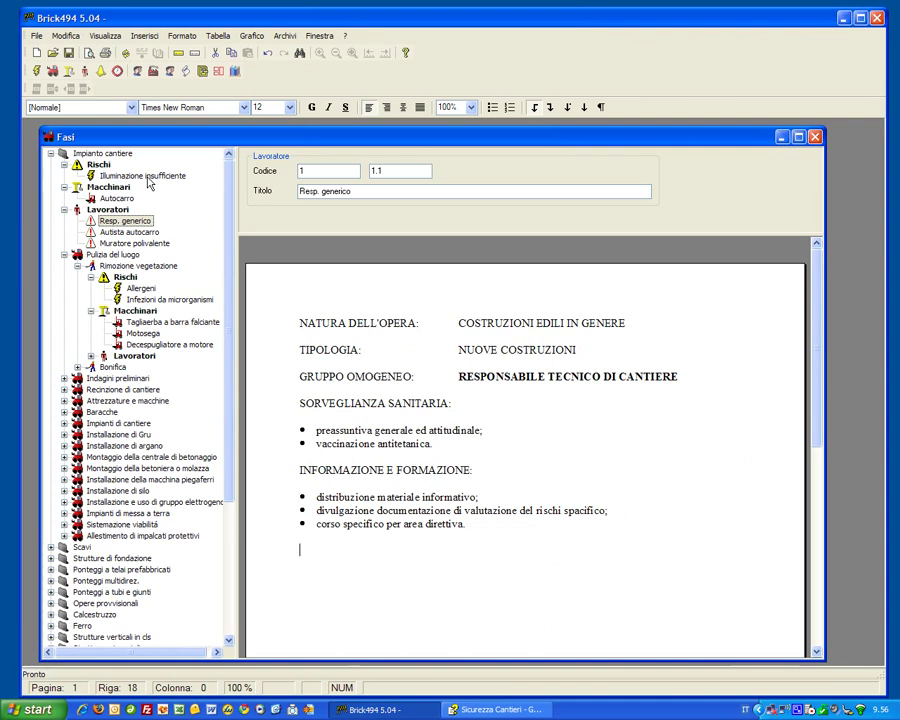
Step: Add a new group after Amianto with the title "Fase principale" and the description "fase principale"
{"action": "left_click_drag", "start_coordinate": [231, 354], "coordinate": [227, 557]}
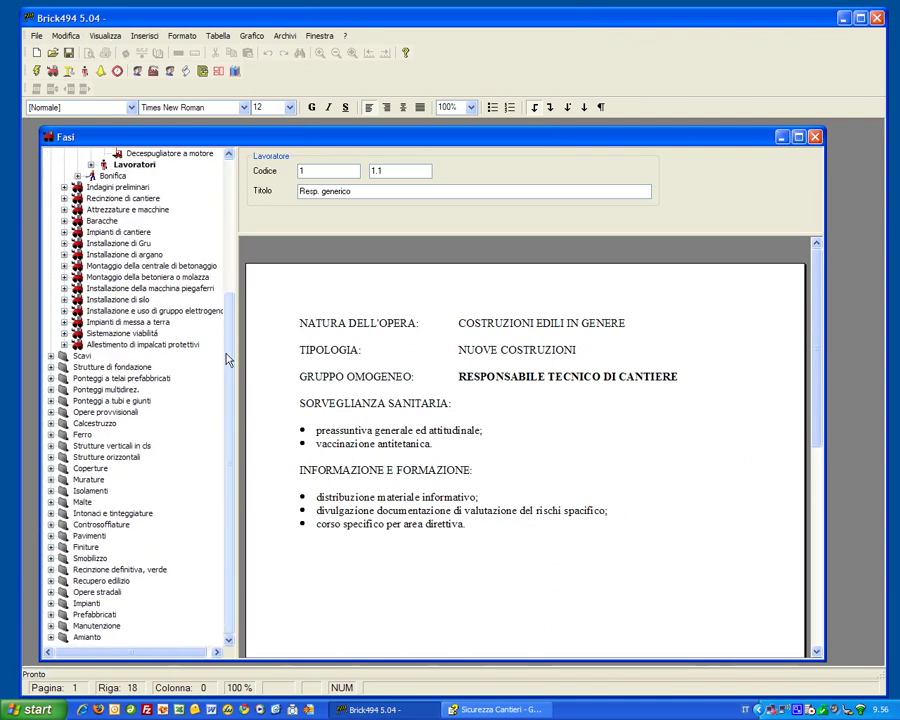
{"action": "left_click", "coordinate": [87, 638]}
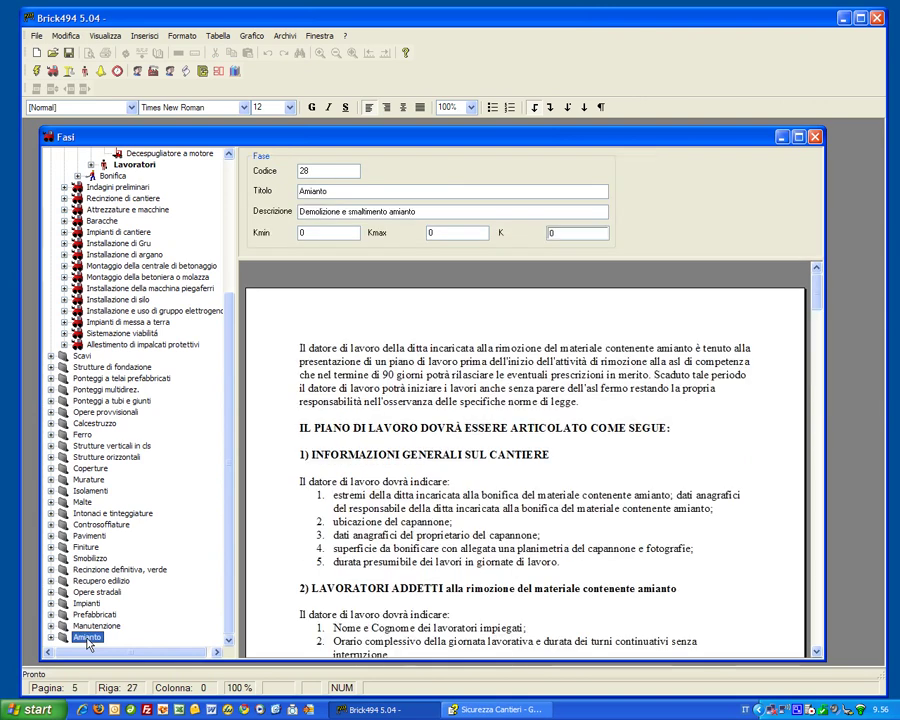
{"action": "right_click", "coordinate": [87, 640]}
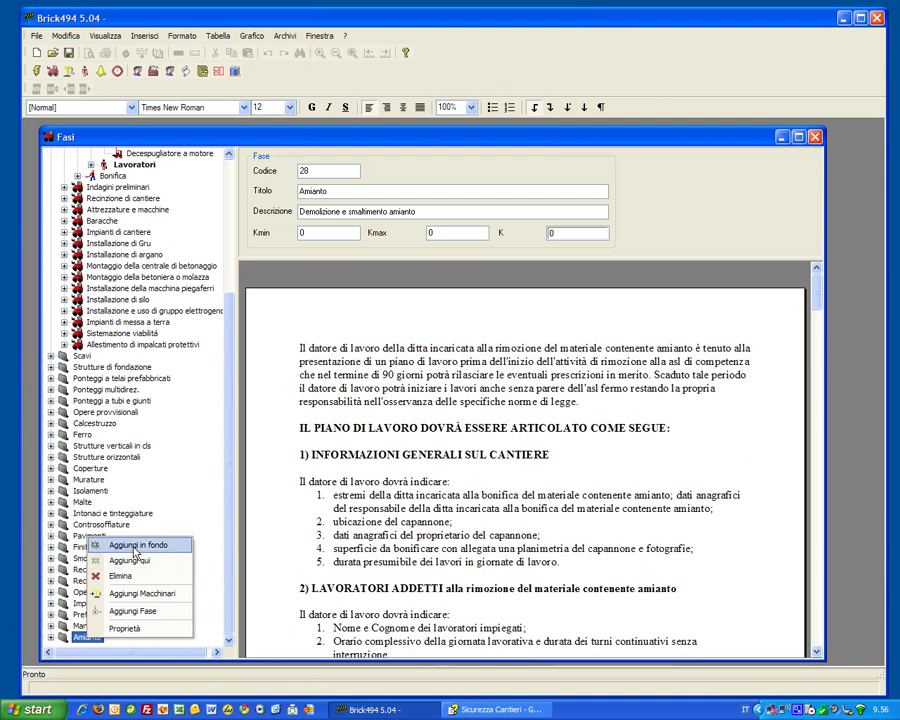
{"action": "left_click", "coordinate": [136, 547]}
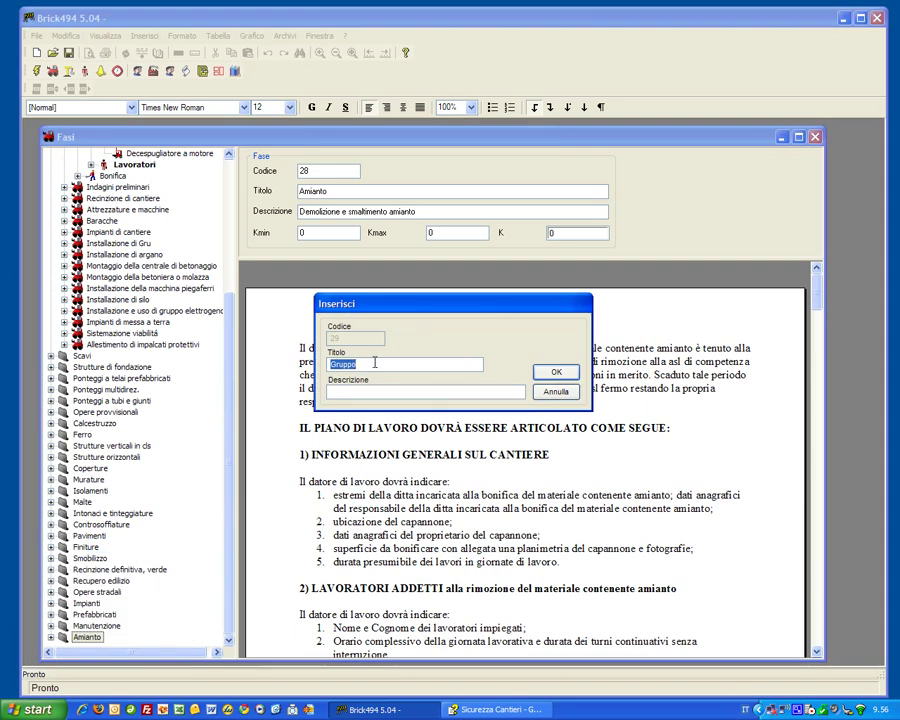
{"action": "type", "text": "Fase principale"}
{"action": "left_click", "coordinate": [346, 391]}
{"action": "type", "text": "fase pr"}
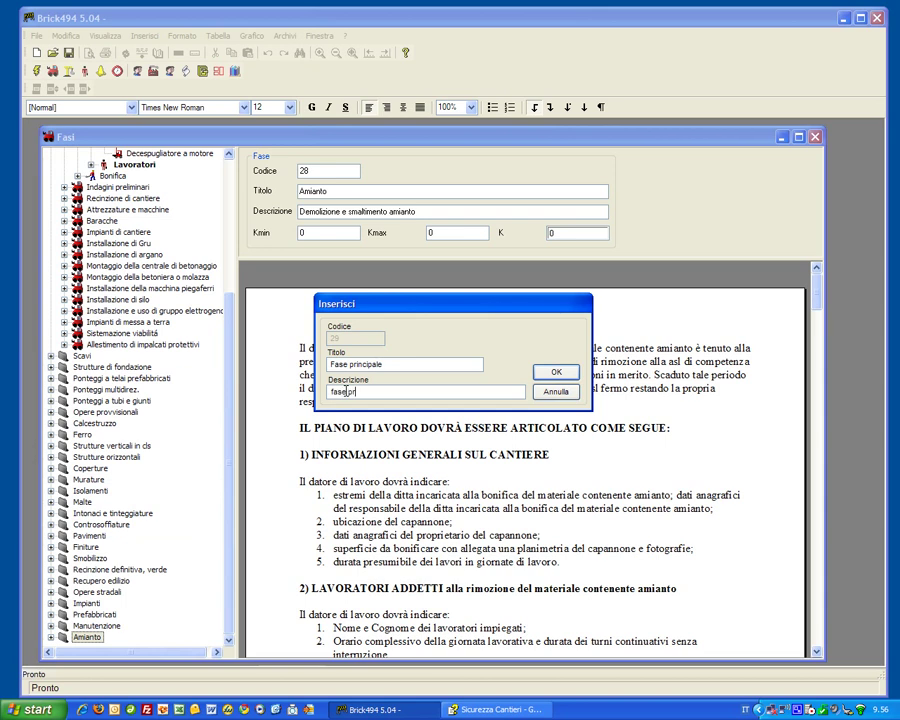
{"action": "type", "text": "incipale"}
{"action": "left_click", "coordinate": [548, 372]}
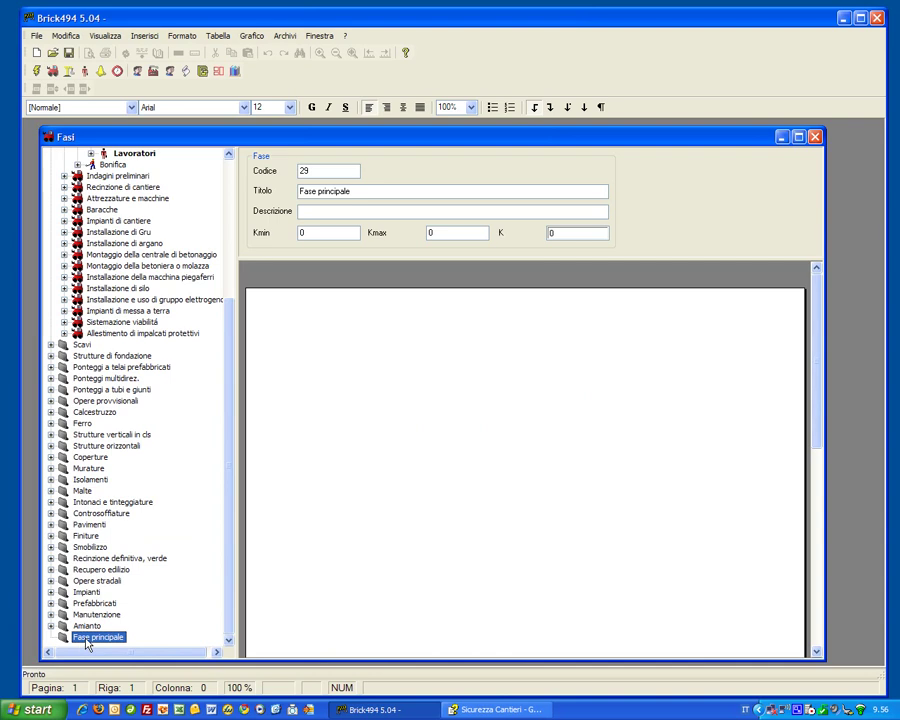
Step: Enter the lines "dddfff" and "fff" in the text of Fase principale, and recheck it after viewing Amianto
{"action": "left_click", "coordinate": [410, 362]}
{"action": "type", "text": "dddfff"}
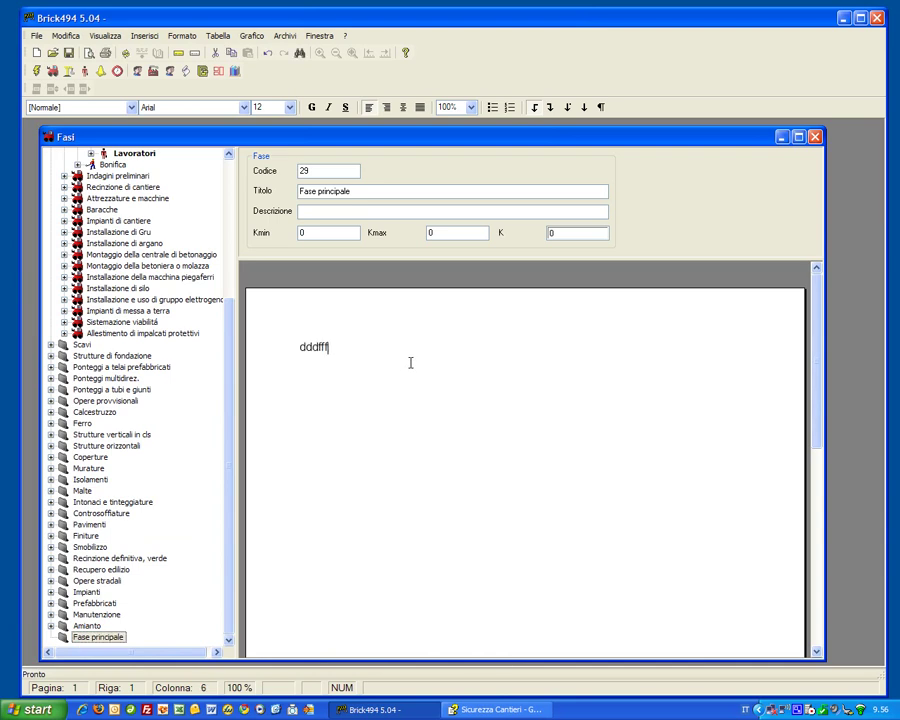
{"action": "key", "text": "Return"}
{"action": "type", "text": "fff"}
{"action": "left_click_drag", "start_coordinate": [88, 640], "coordinate": [86, 630]}
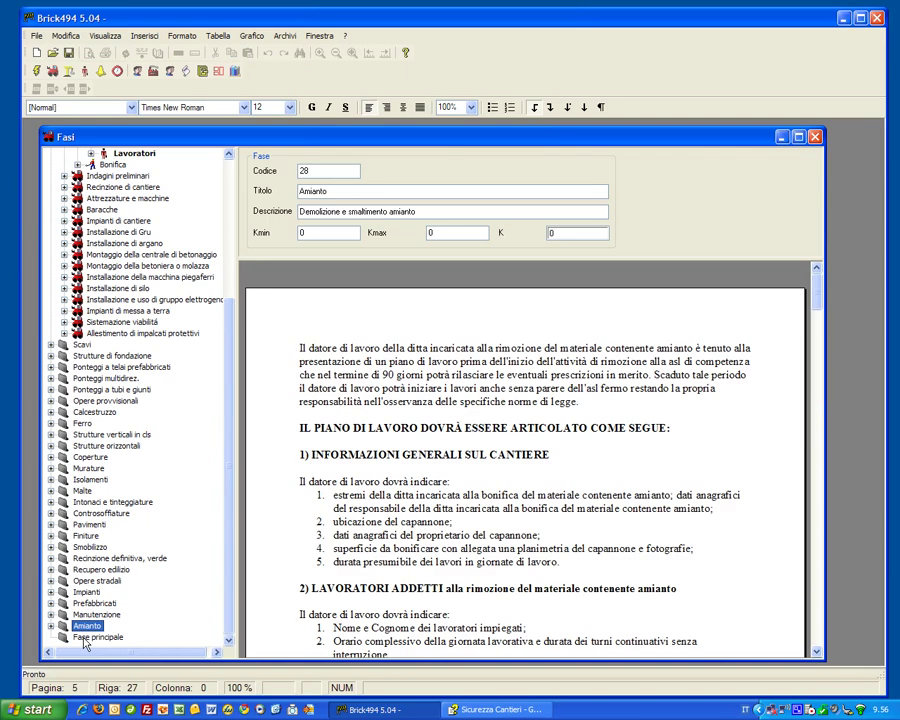
{"action": "left_click", "coordinate": [86, 637]}
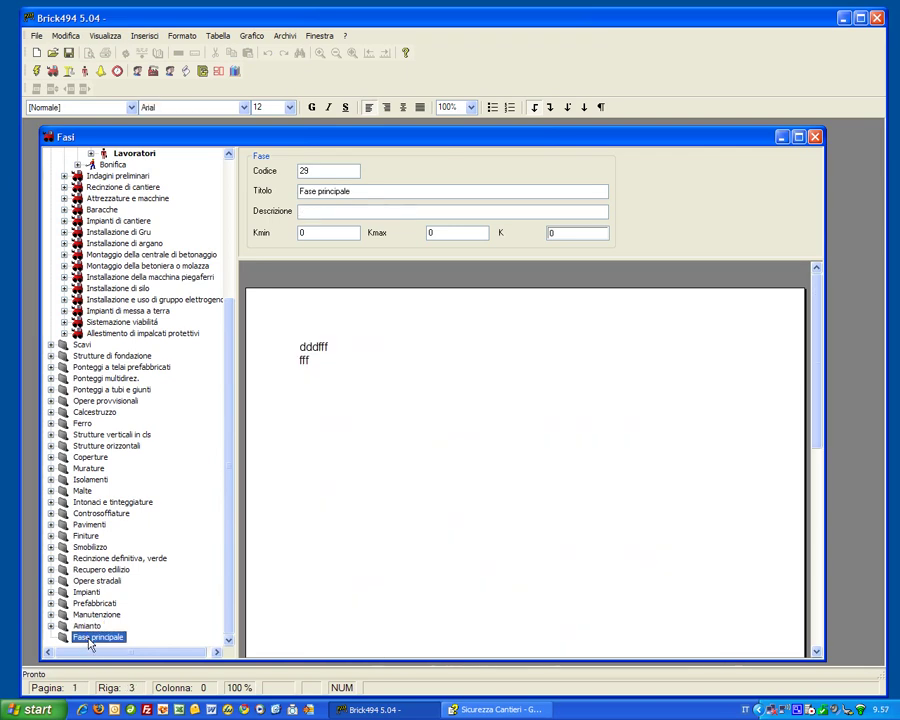
Step: Check the commands available for the Fase principale group and close the Fasi archive
{"action": "right_click", "coordinate": [88, 642]}
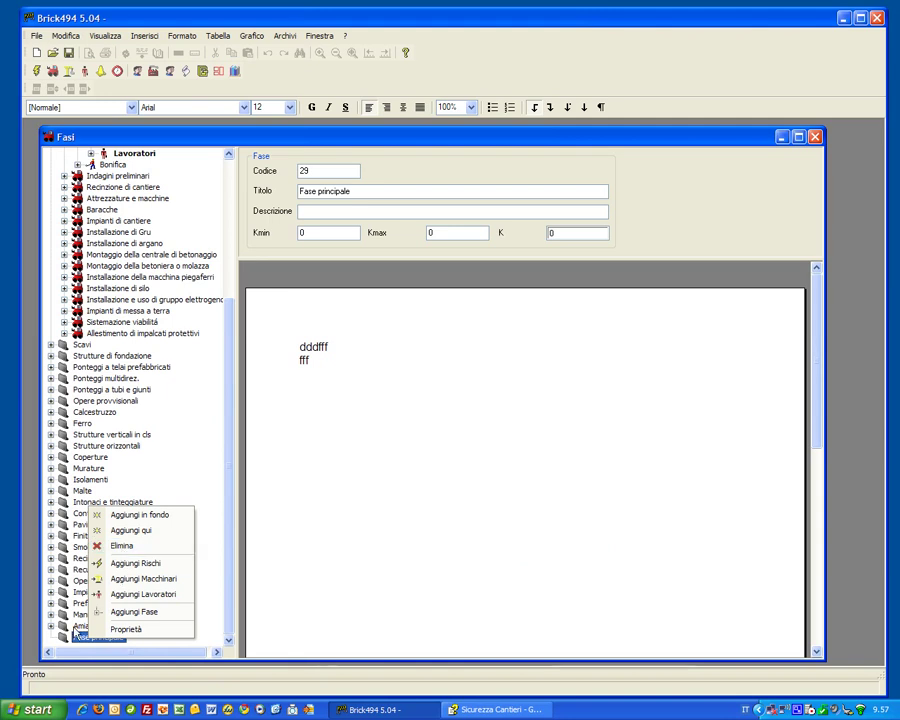
{"action": "left_click", "coordinate": [137, 617]}
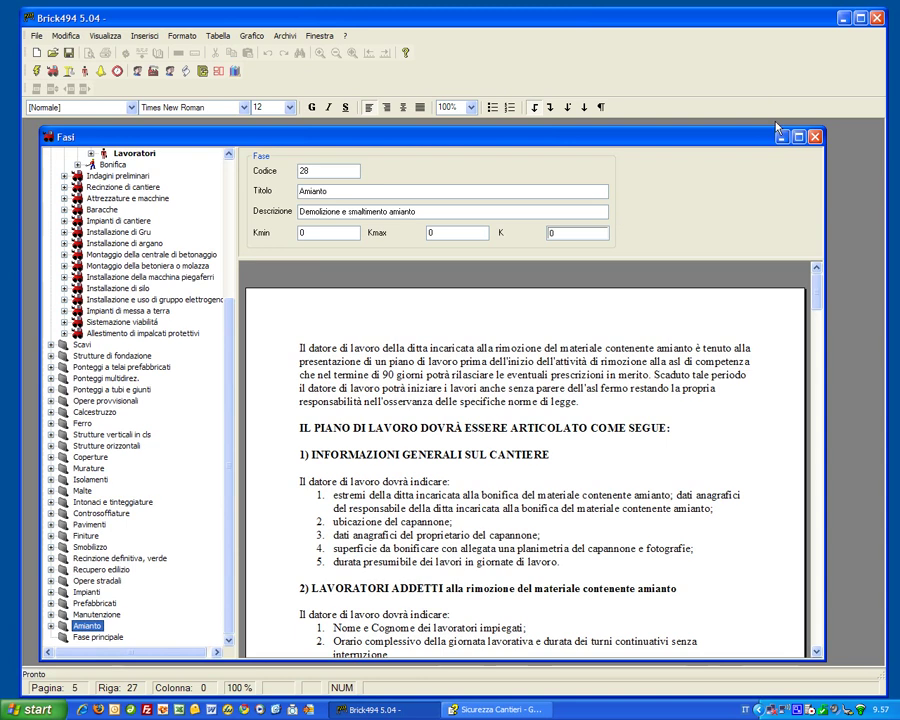
{"action": "left_click", "coordinate": [816, 137]}
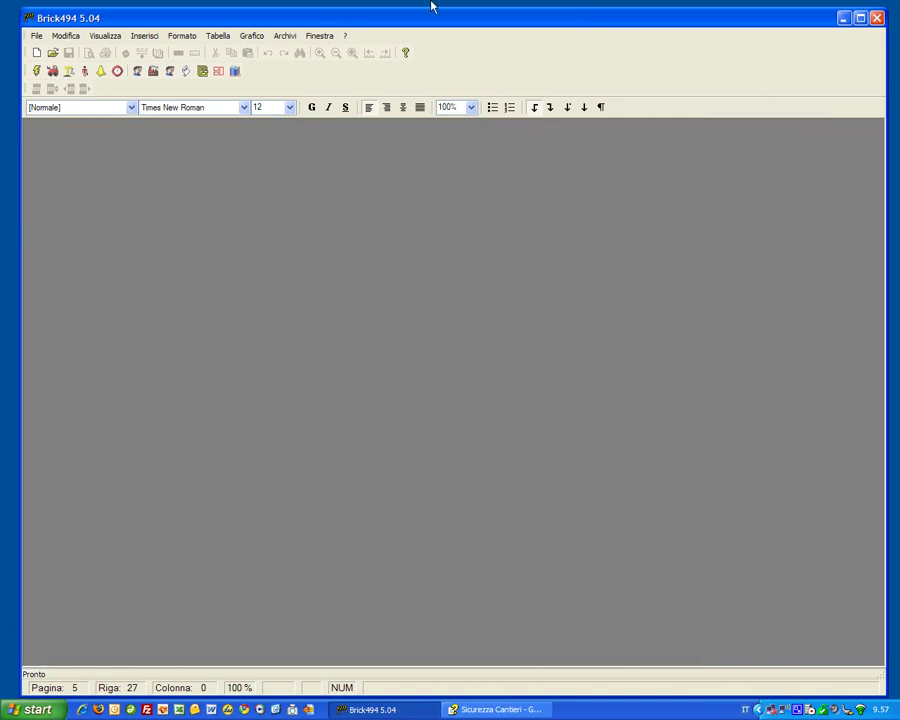
Step: Open the Macchinari / Attrezzi archive and expand the Macchine, Utensili, Varie and Opere provvisionali groups
{"action": "left_click", "coordinate": [282, 36]}
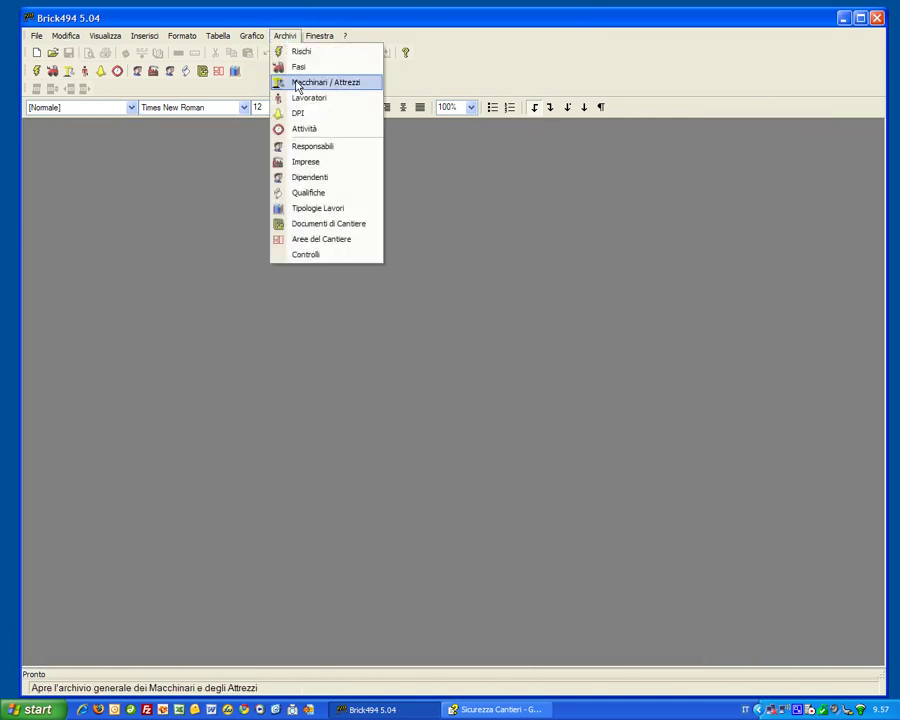
{"action": "left_click", "coordinate": [296, 83]}
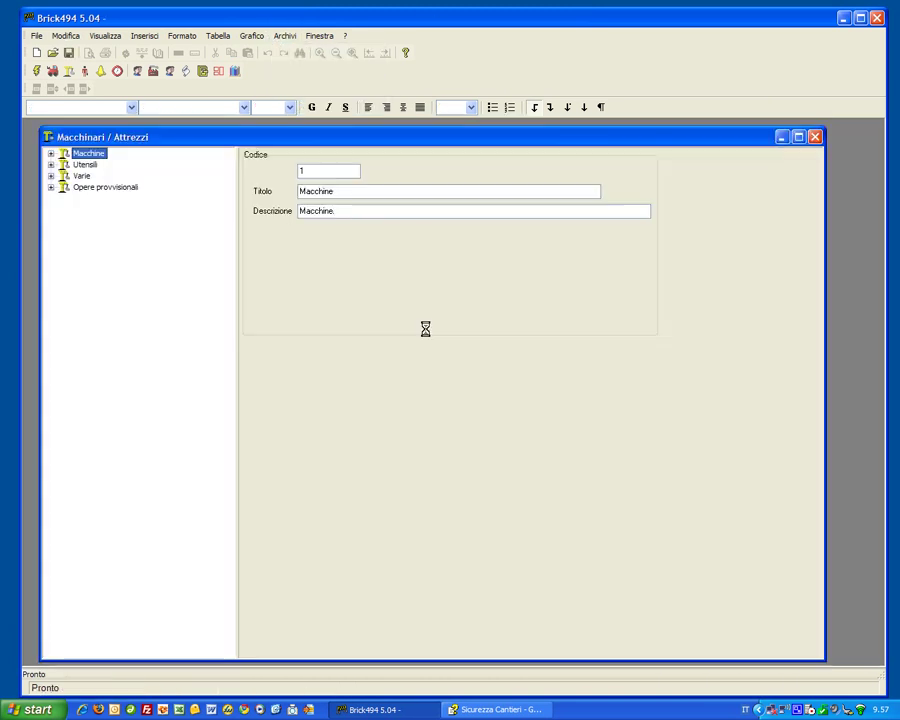
{"action": "left_click", "coordinate": [50, 153]}
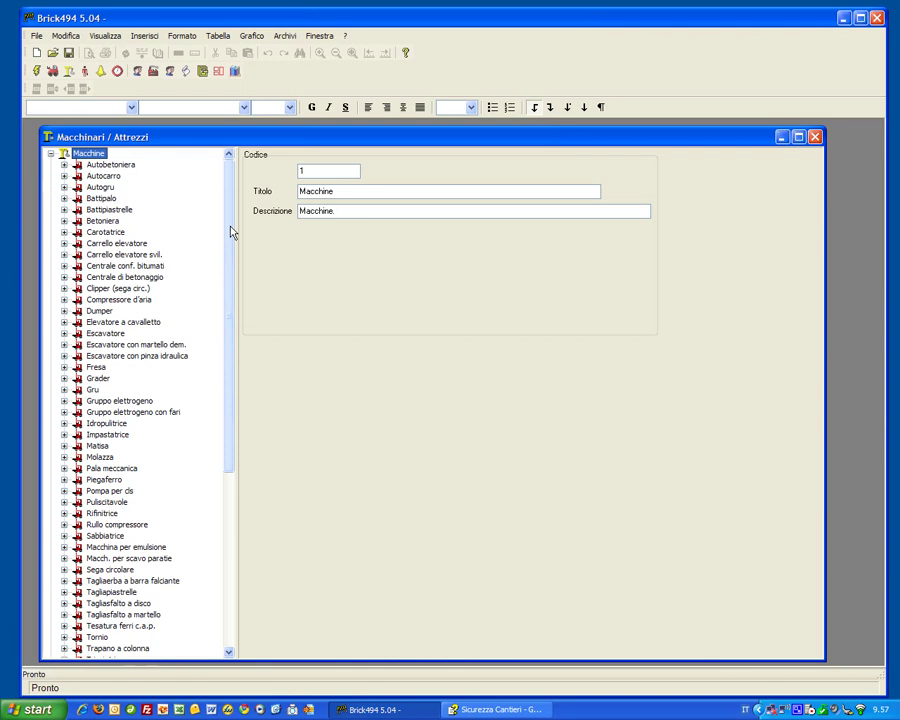
{"action": "left_click_drag", "start_coordinate": [231, 231], "coordinate": [226, 340]}
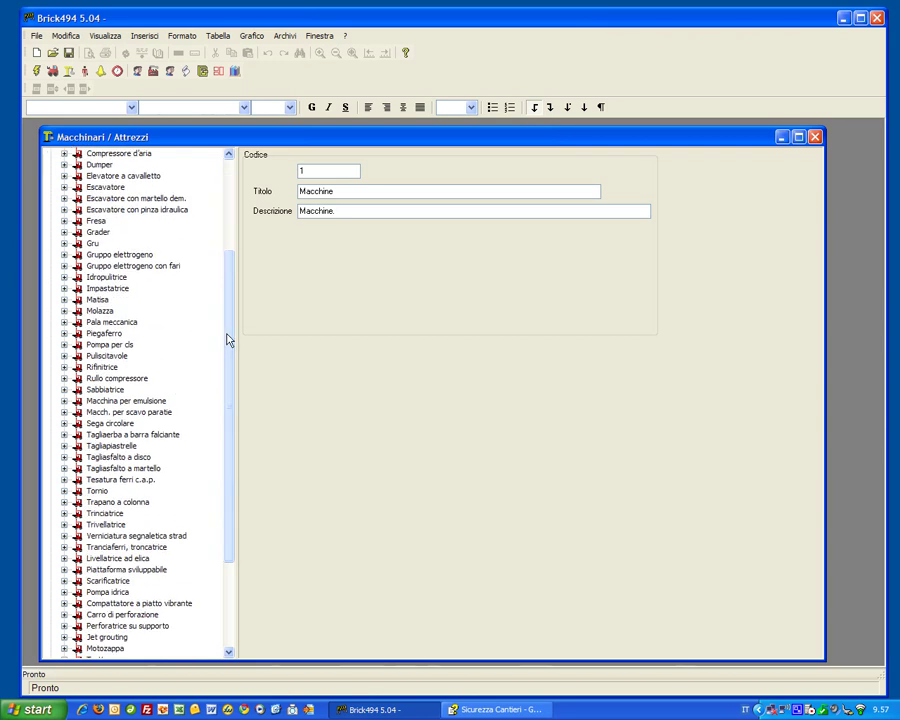
{"action": "scroll", "coordinate": [195, 516], "scroll_direction": "down", "scroll_amount": 4}
{"action": "left_click", "coordinate": [51, 625]}
{"action": "scroll", "coordinate": [55, 632], "scroll_direction": "down", "scroll_amount": 1}
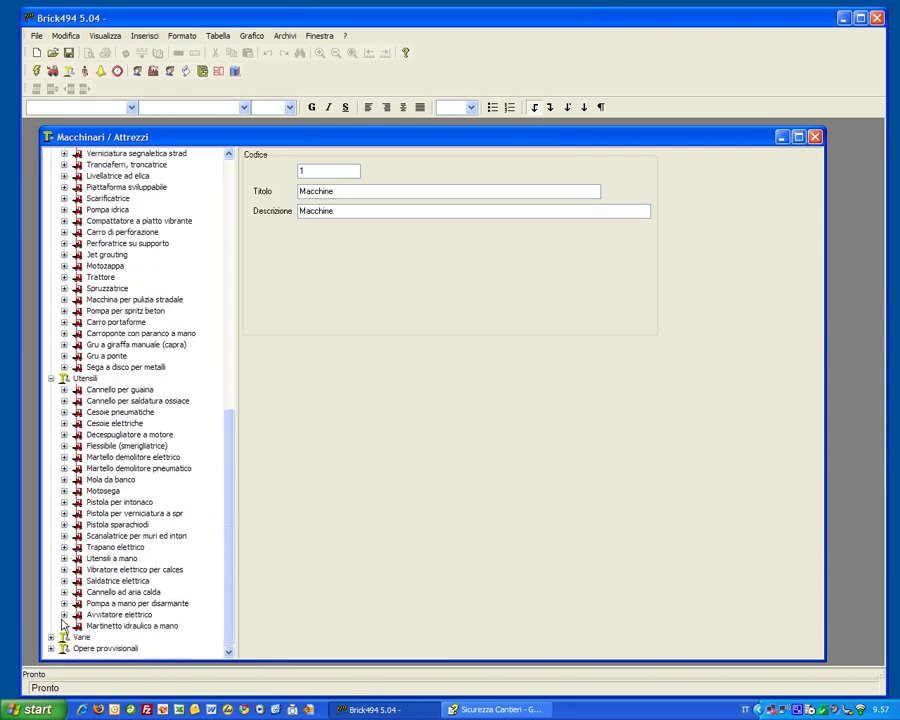
{"action": "left_click", "coordinate": [51, 637]}
{"action": "scroll", "coordinate": [58, 632], "scroll_direction": "down", "scroll_amount": 1}
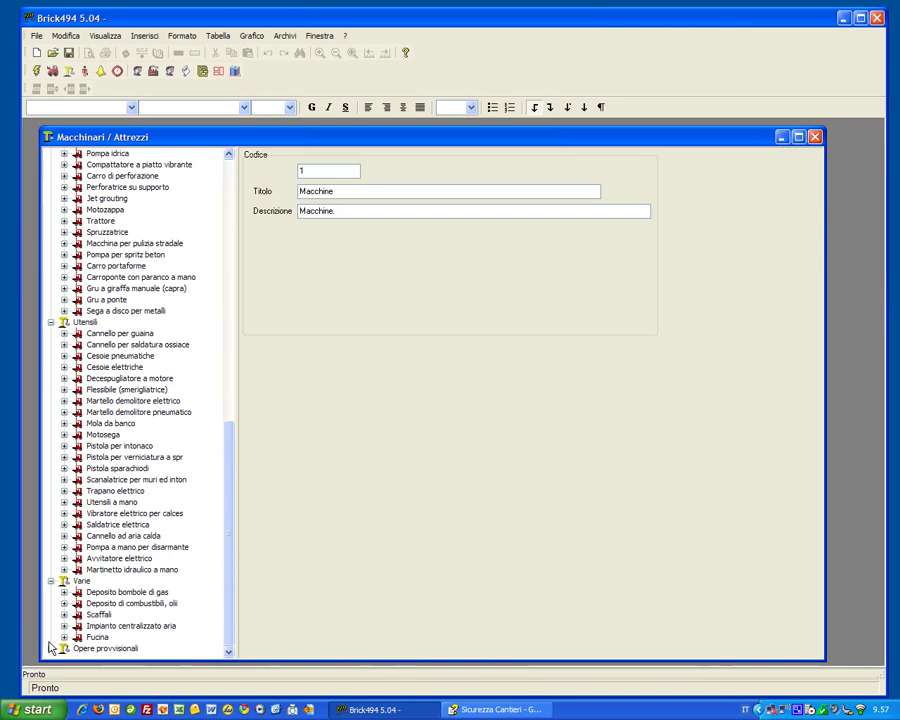
{"action": "left_click", "coordinate": [51, 648]}
{"action": "left_click_drag", "start_coordinate": [229, 495], "coordinate": [245, 176]}
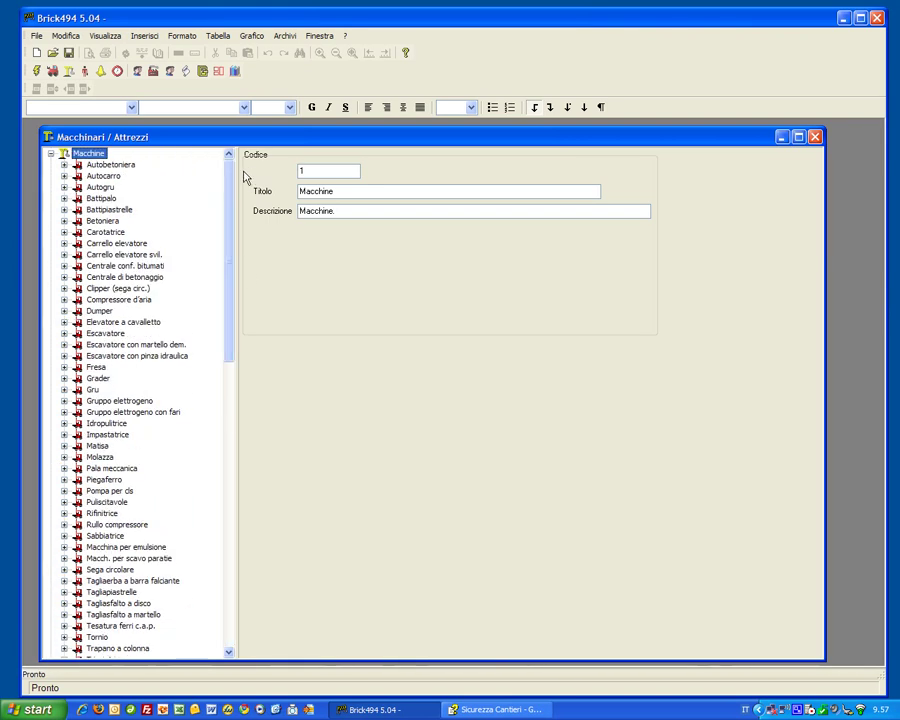
Step: Expand the risks of Autobetoniera and Autocarro, and review the prevention measures in the Autobetoniera sheet
{"action": "left_click", "coordinate": [112, 165]}
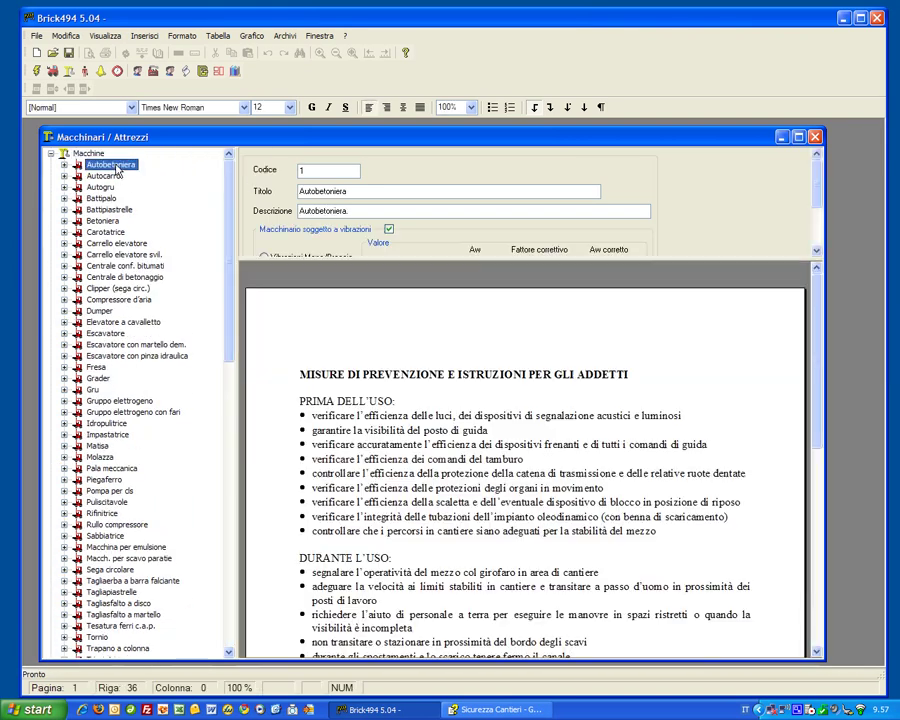
{"action": "left_click", "coordinate": [64, 165]}
{"action": "left_click", "coordinate": [64, 254]}
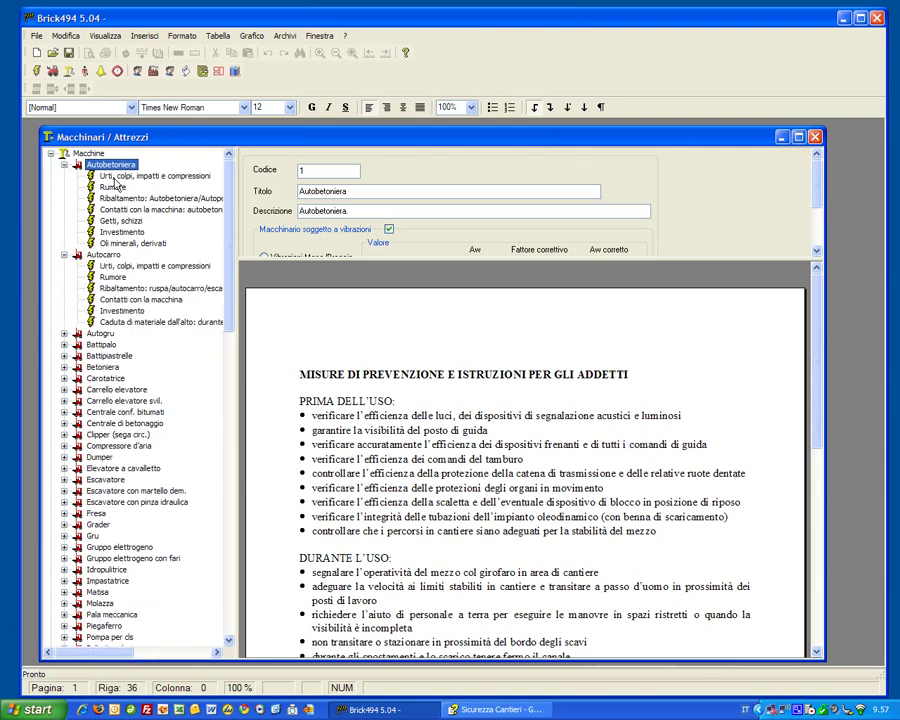
{"action": "left_click", "coordinate": [463, 473]}
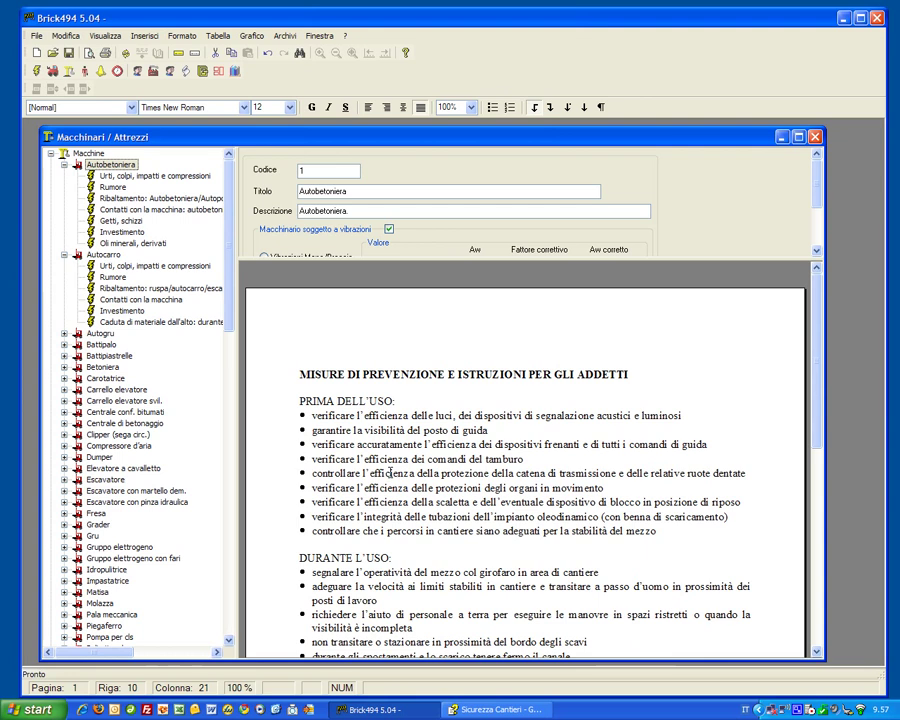
{"action": "scroll", "coordinate": [391, 473], "scroll_direction": "down", "scroll_amount": 8}
{"action": "scroll", "coordinate": [391, 473], "scroll_direction": "up", "scroll_amount": 8}
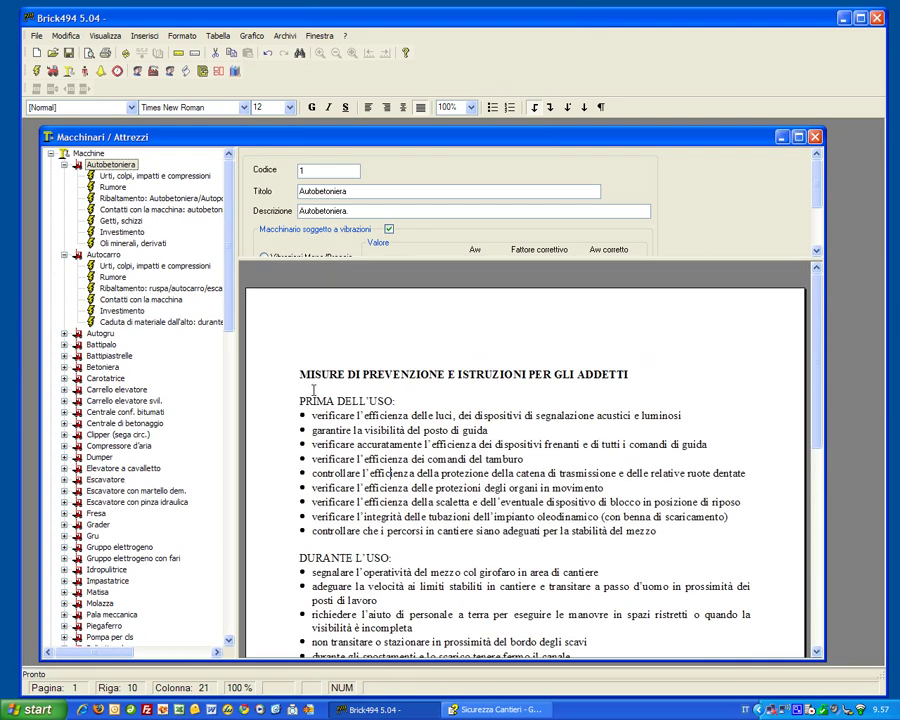
Step: Check the sheet and available commands of Autobetoniera's Urti, colpi, impatti e compressioni risk, and return to the Autobetoniera sheet
{"action": "left_click", "coordinate": [121, 176]}
{"action": "right_click", "coordinate": [122, 179]}
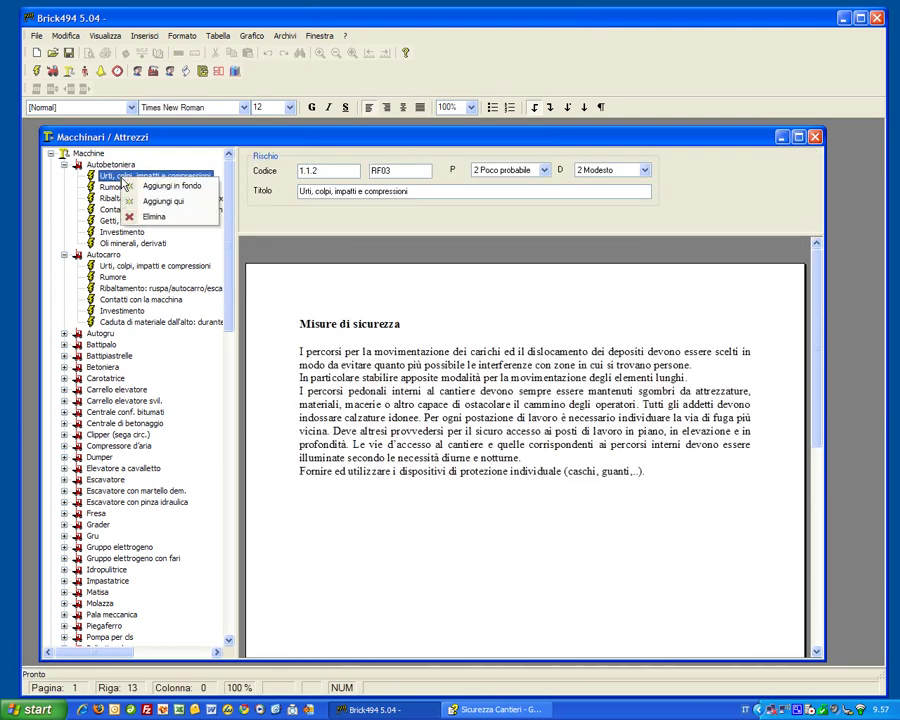
{"action": "left_click", "coordinate": [108, 164]}
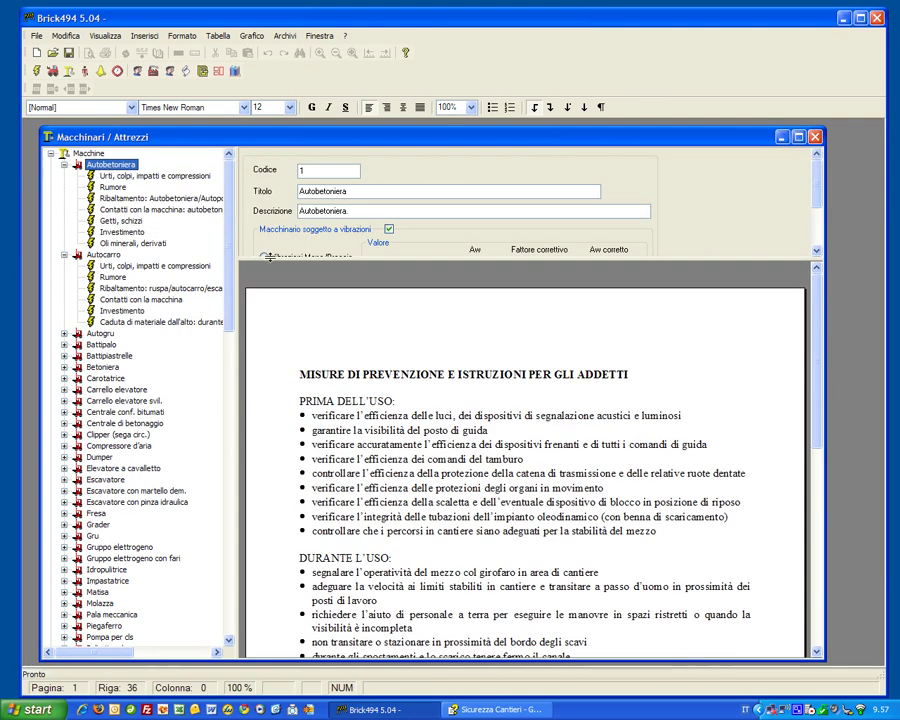
Step: Enlarge the data area of Autobetoniera and examine its vibration settings, including the Aw and Fattore correttivo values
{"action": "left_click_drag", "start_coordinate": [270, 258], "coordinate": [270, 342]}
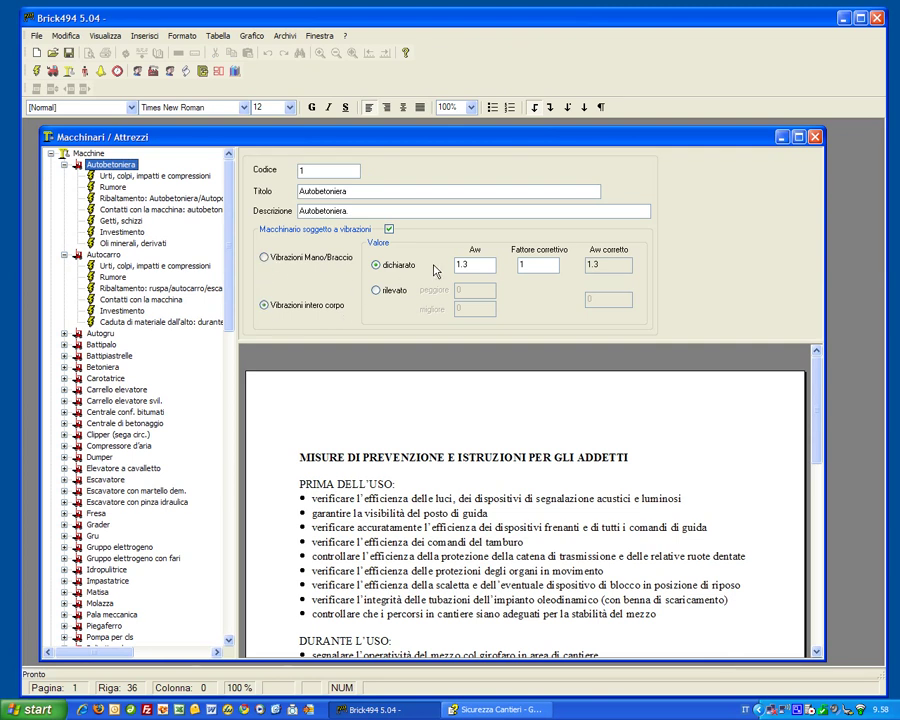
{"action": "left_click", "coordinate": [489, 268]}
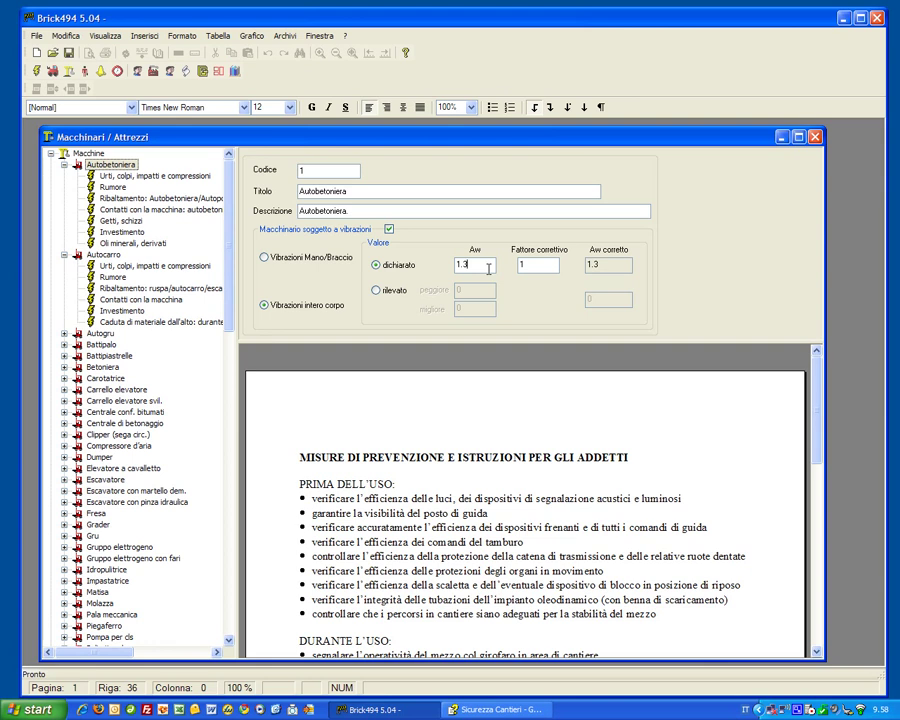
{"action": "left_click", "coordinate": [536, 264]}
Step: Collapse the risks of Autobetoniera and Autocarro and close the Macchinari / Attrezzi archive
{"action": "left_click", "coordinate": [64, 164]}
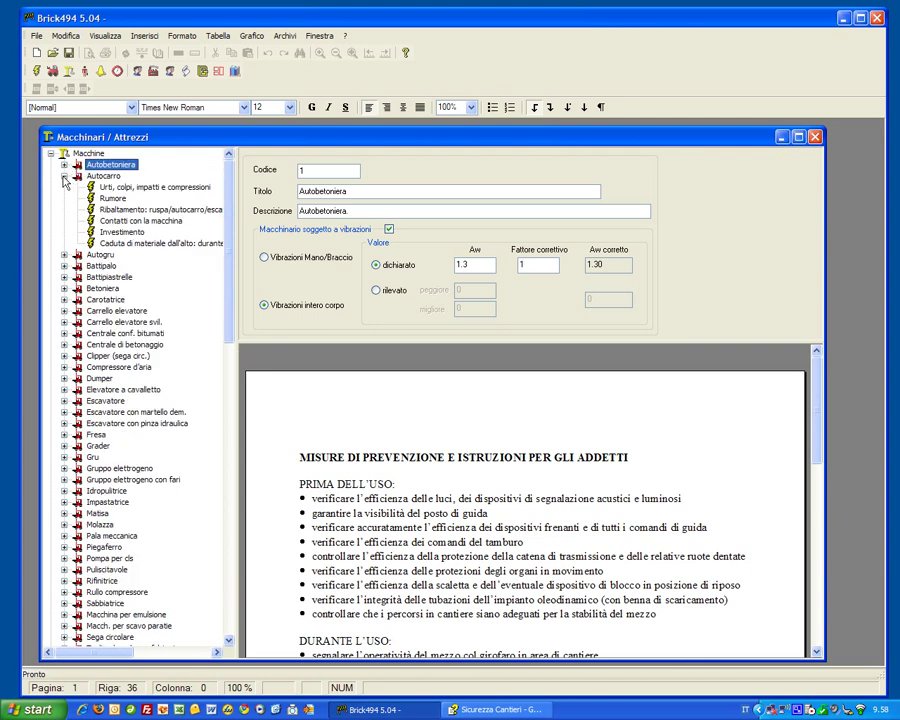
{"action": "left_click", "coordinate": [64, 176]}
{"action": "left_click_drag", "start_coordinate": [228, 234], "coordinate": [243, 215]}
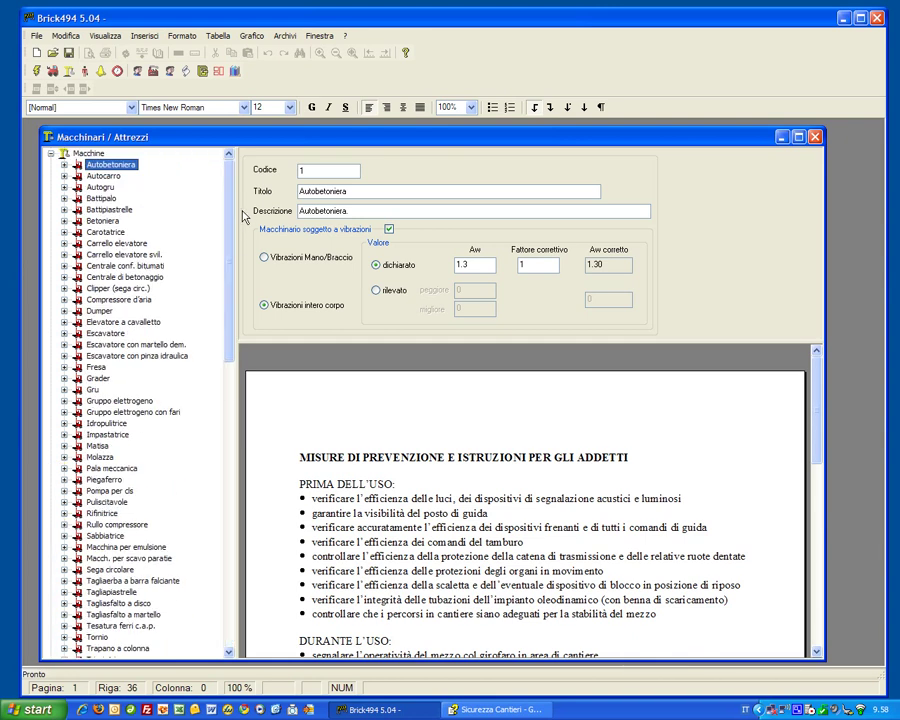
{"action": "left_click", "coordinate": [815, 136]}
Step: Open the Lavoratori archive and expand the Costruzioni edili group
{"action": "left_click", "coordinate": [285, 36]}
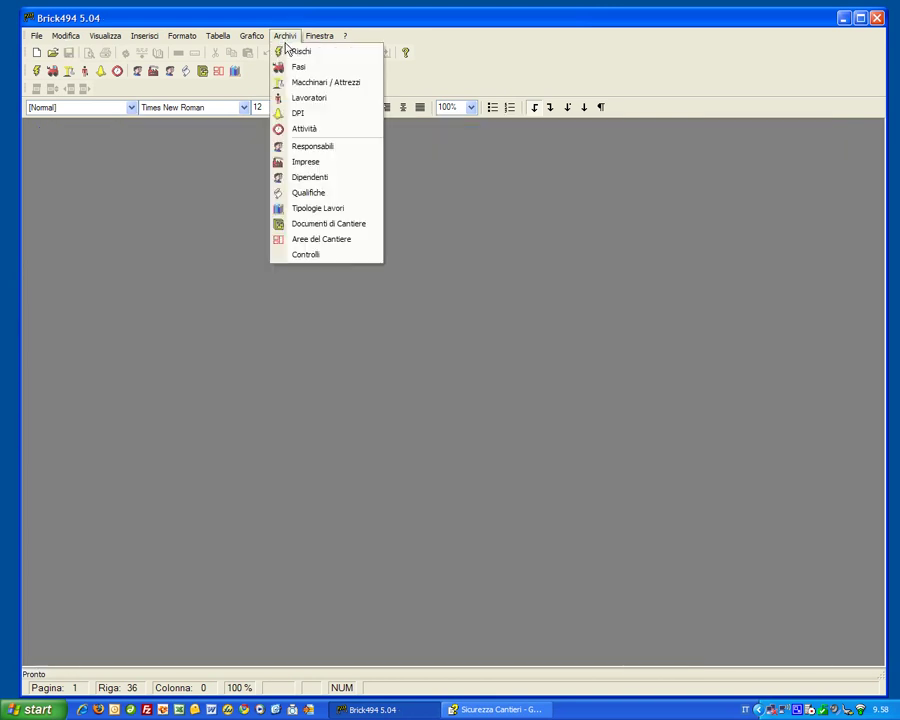
{"action": "left_click", "coordinate": [296, 97]}
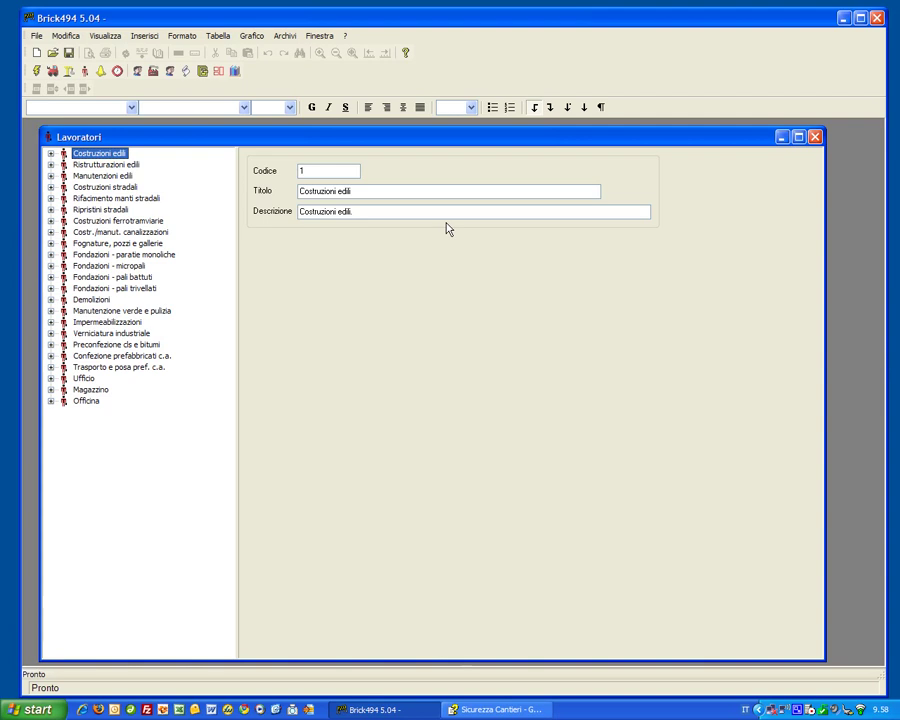
{"action": "left_click", "coordinate": [51, 153]}
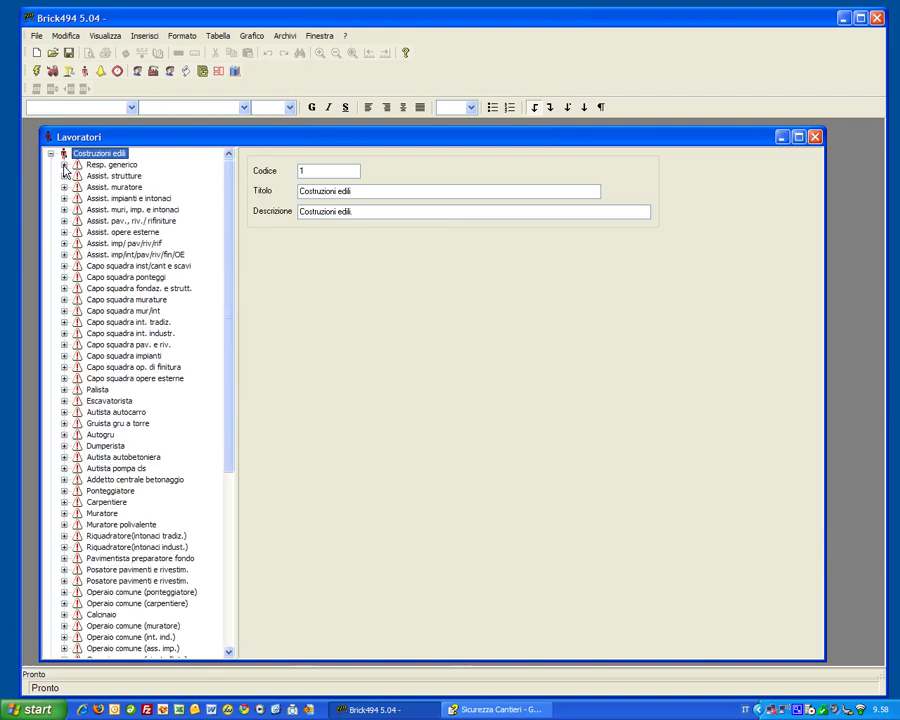
Step: Expand the Rischi and DPI of Resp. generico and view the sheet of the Caduta di persone dall'alto risk
{"action": "left_click", "coordinate": [64, 165]}
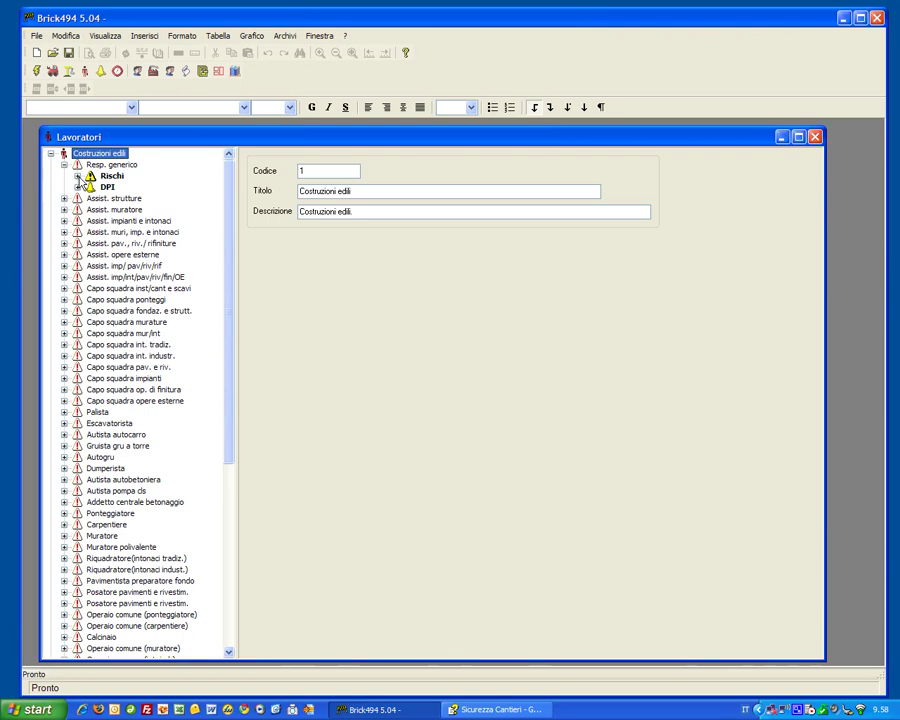
{"action": "left_click", "coordinate": [77, 176]}
{"action": "left_click", "coordinate": [77, 232]}
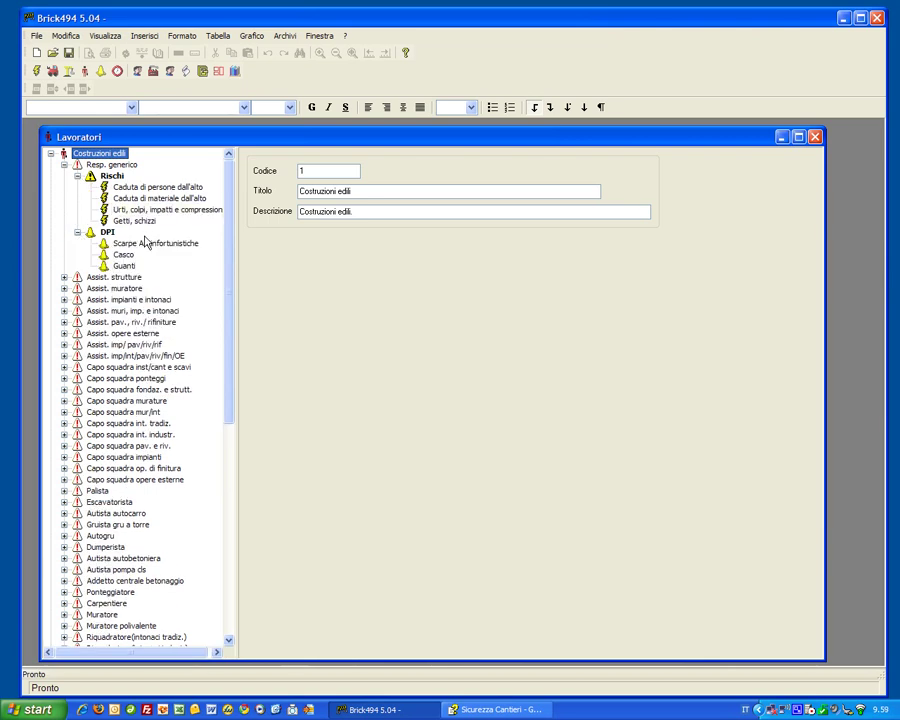
{"action": "left_click", "coordinate": [140, 187]}
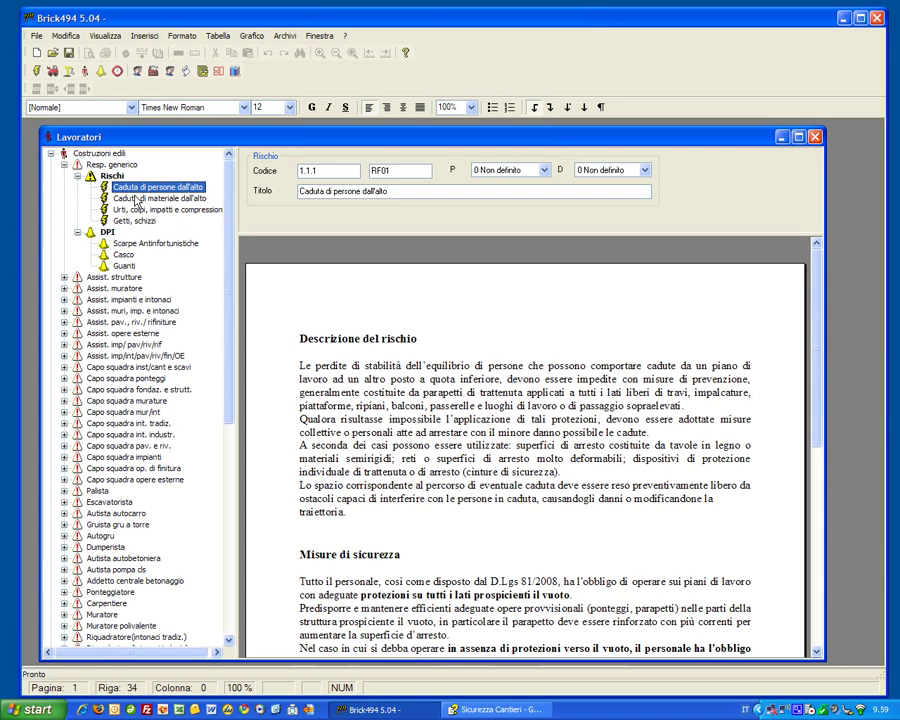
Step: View the Caduta di materiale dall'alto risk sheet and its add and delete options, and return to the Resp. generico record
{"action": "left_click", "coordinate": [136, 199]}
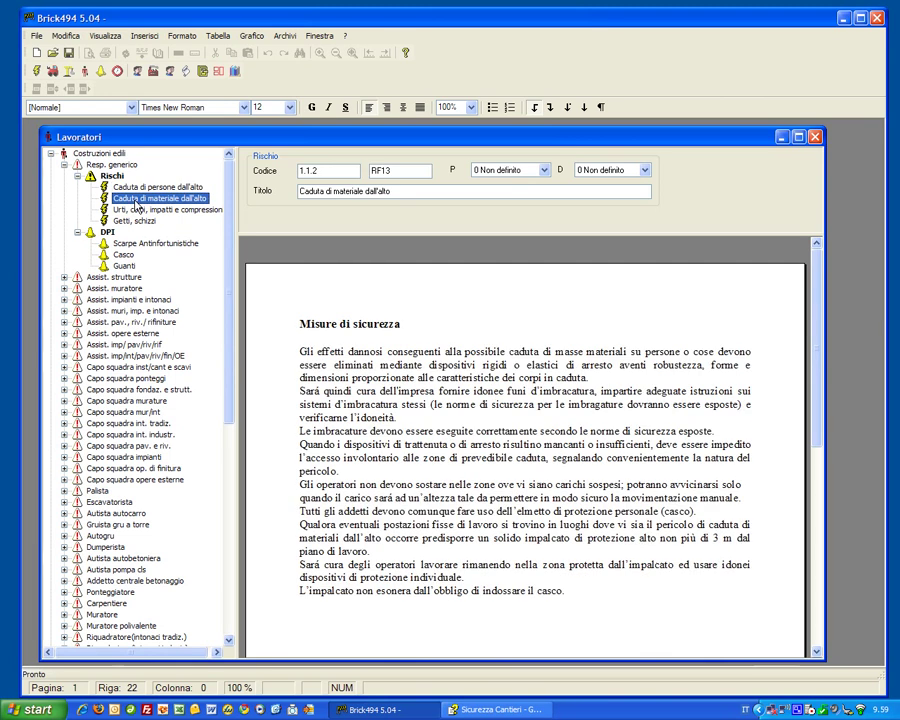
{"action": "right_click", "coordinate": [136, 201]}
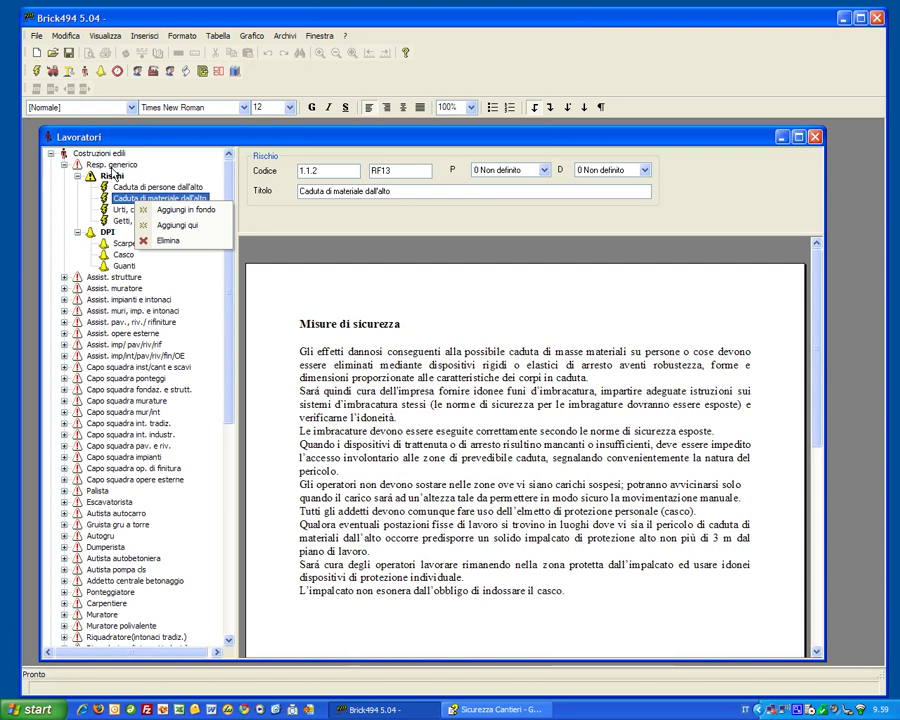
{"action": "left_click", "coordinate": [111, 164]}
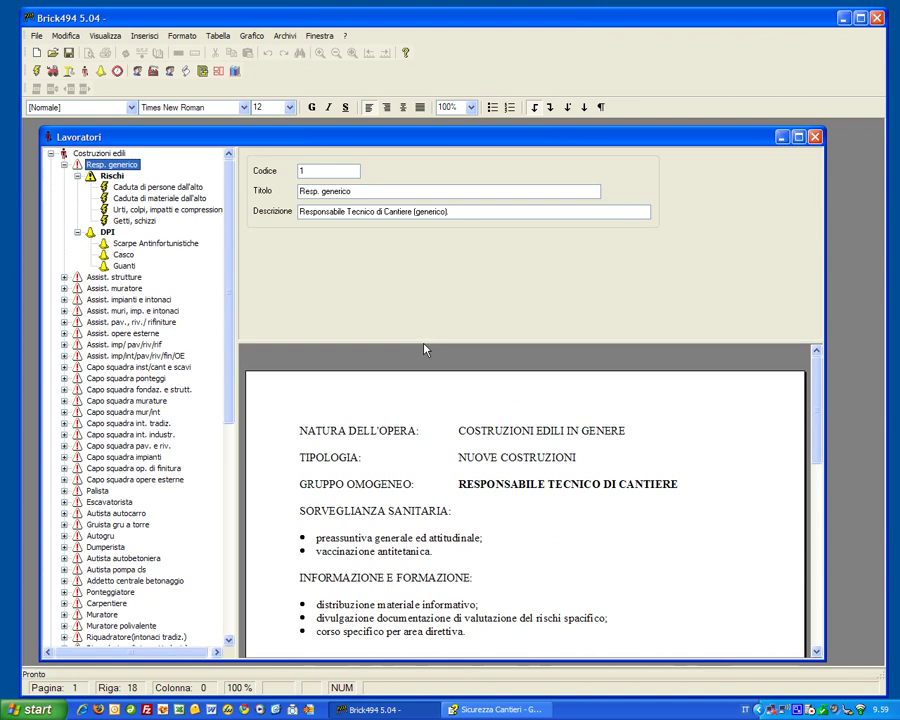
Step: Enlarge the text area of Resp. generico, add the line "jj" at the end of its sheet and reload the record
{"action": "left_click_drag", "start_coordinate": [424, 342], "coordinate": [422, 252]}
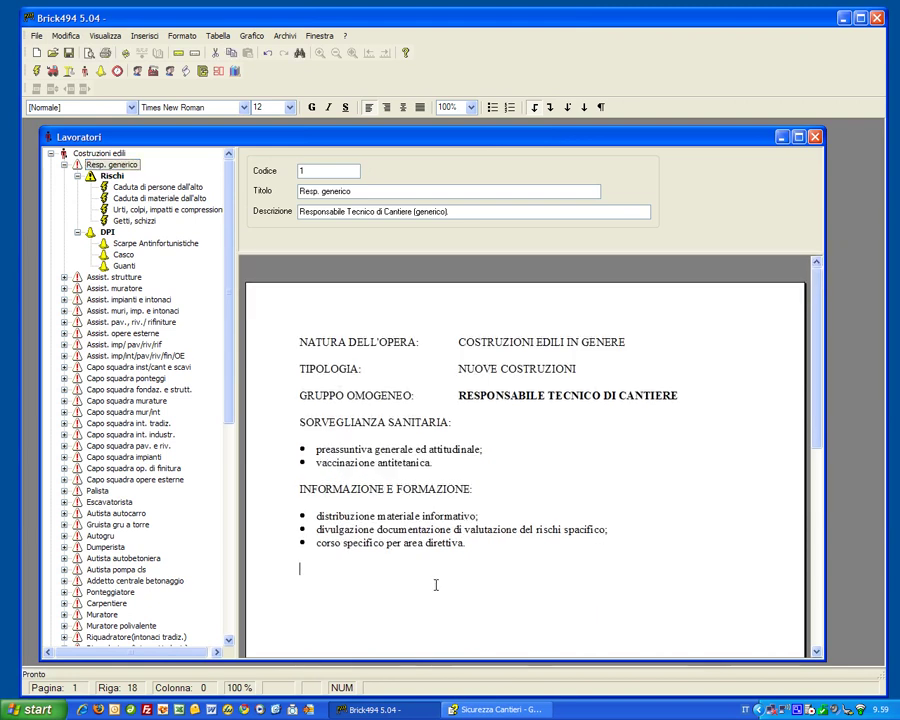
{"action": "type", "text": "ssss"}
{"action": "key", "text": "BackSpace"}
{"action": "key", "text": "BackSpace"}
{"action": "key", "text": "BackSpace"}
{"action": "key", "text": "BackSpace"}
{"action": "type", "text": "jj"}
{"action": "left_click", "coordinate": [99, 153]}
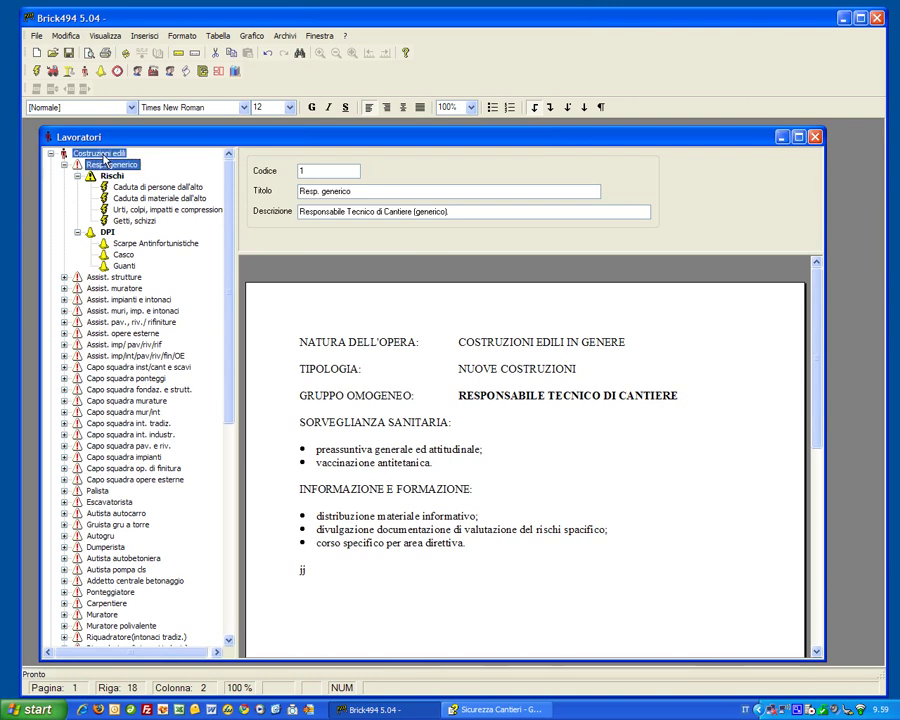
{"action": "left_click", "coordinate": [108, 165]}
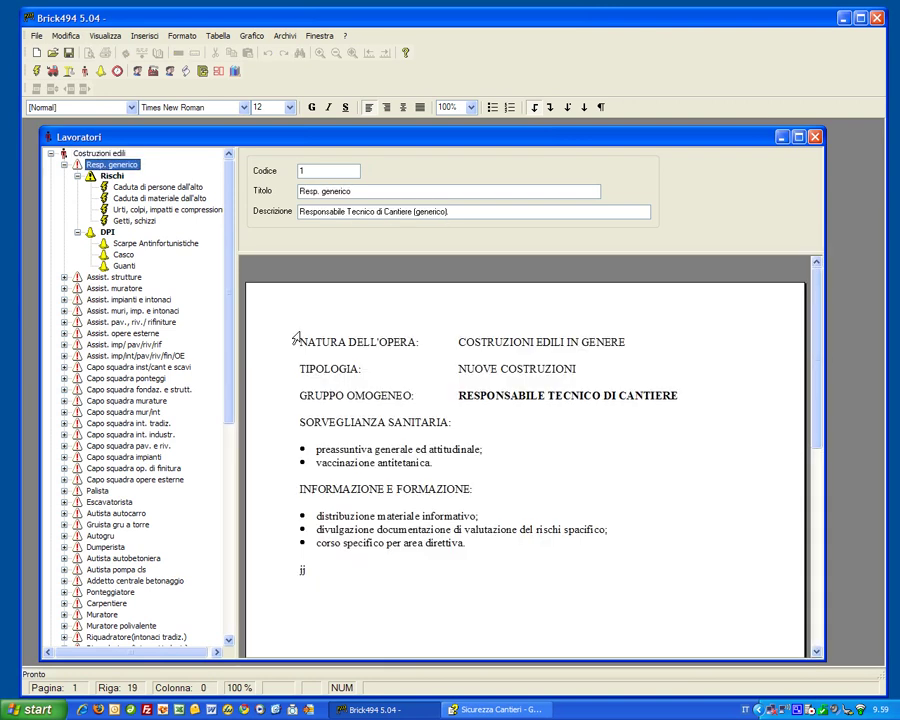
Step: Close the Lavoratori archive and open the DPI archive
{"action": "left_click", "coordinate": [815, 138]}
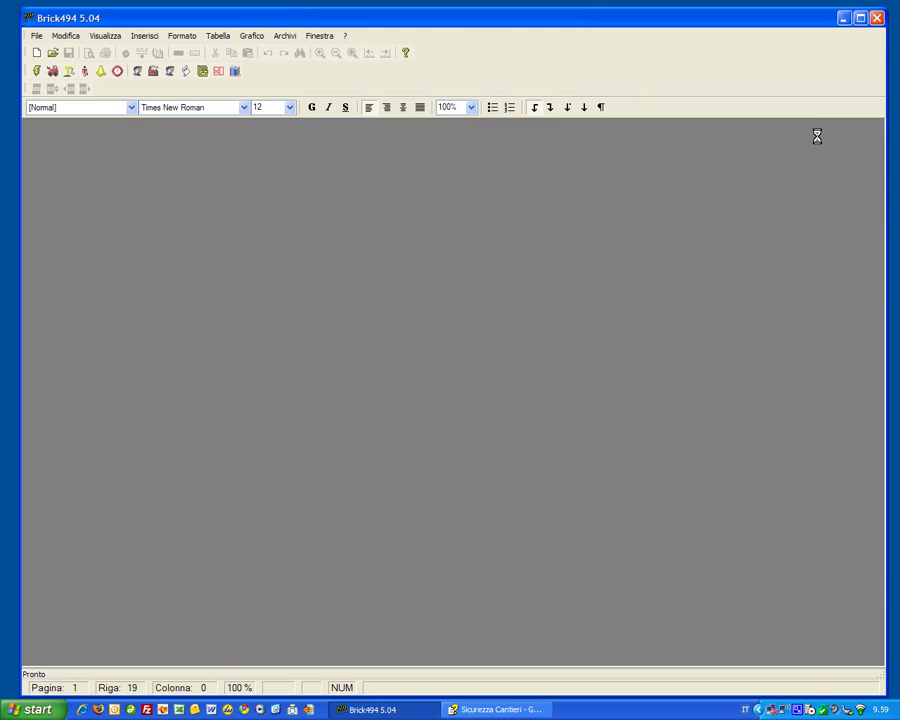
{"action": "left_click", "coordinate": [283, 38]}
{"action": "left_click", "coordinate": [291, 114]}
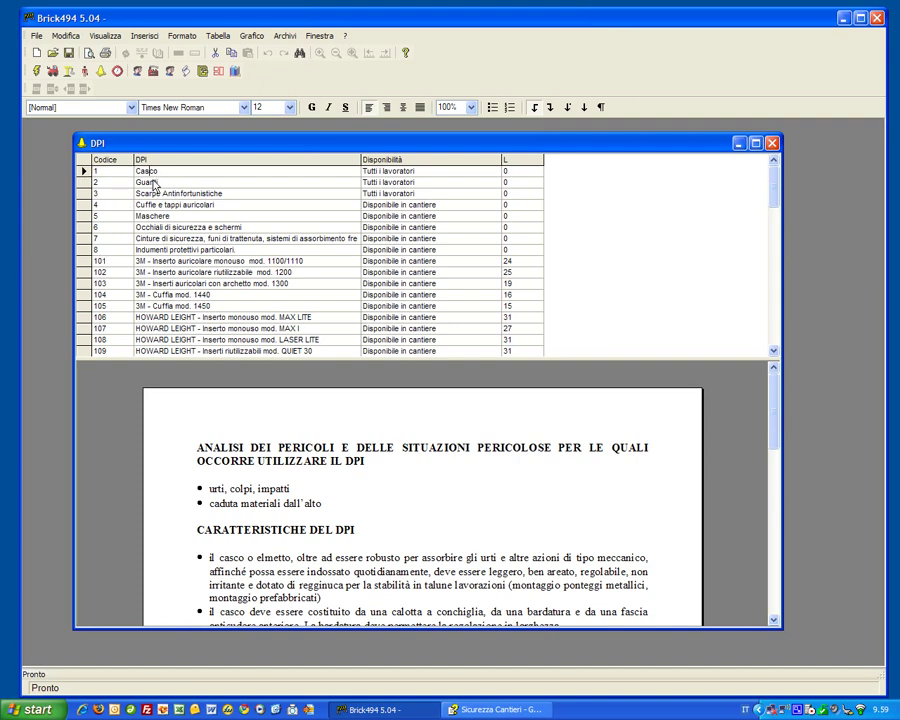
Step: View the Guanti sheet in the DPI archive and read through its selection criteria and prevention measures
{"action": "left_click", "coordinate": [149, 183]}
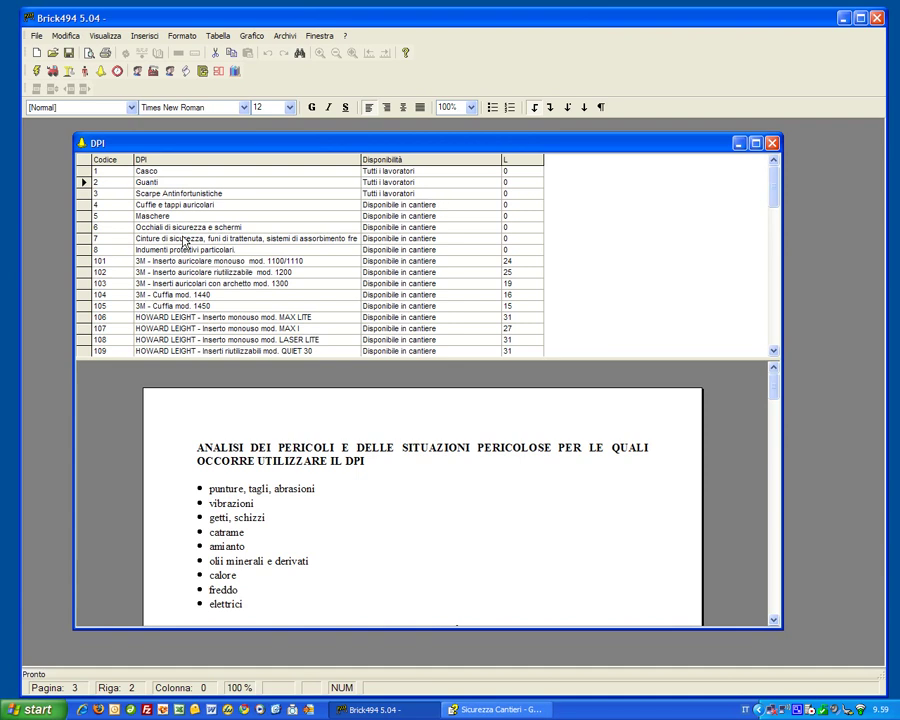
{"action": "left_click", "coordinate": [302, 488]}
{"action": "scroll", "coordinate": [340, 509], "scroll_direction": "down", "scroll_amount": 5}
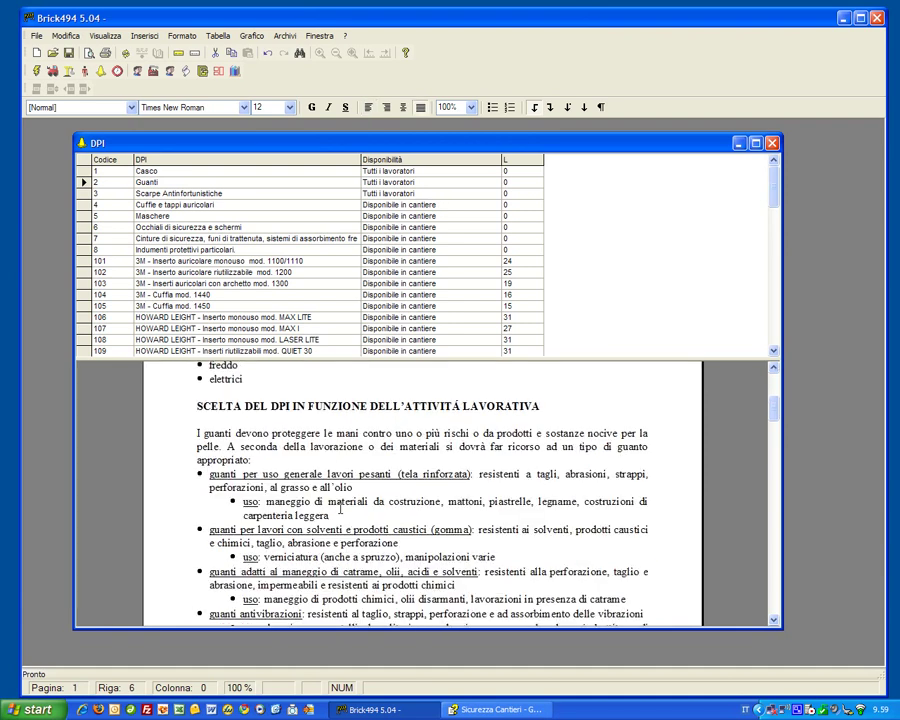
{"action": "scroll", "coordinate": [340, 509], "scroll_direction": "down", "scroll_amount": 7}
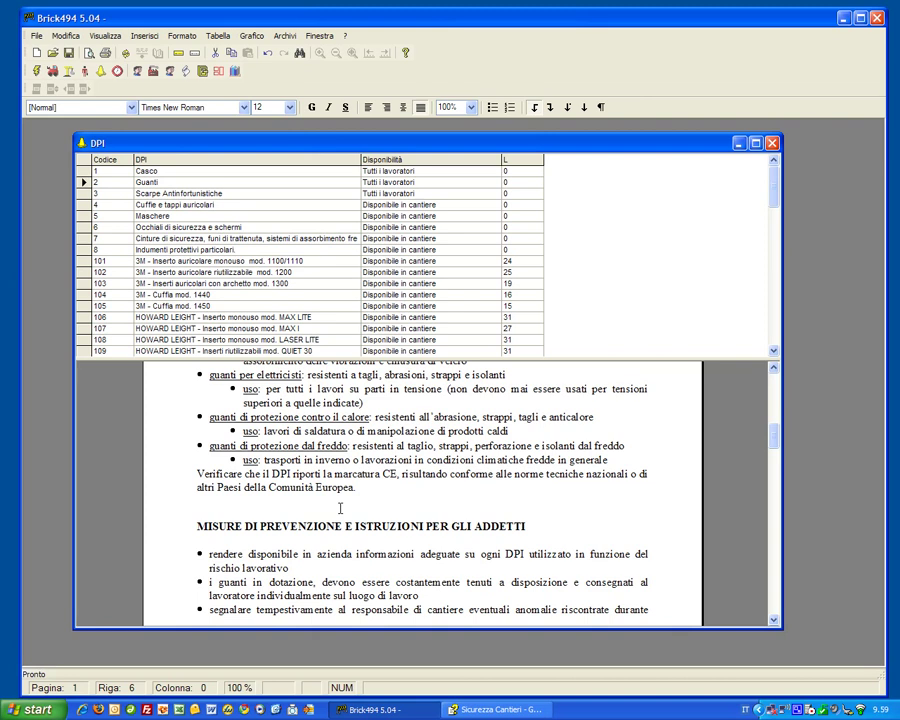
{"action": "scroll", "coordinate": [340, 509], "scroll_direction": "up", "scroll_amount": 7}
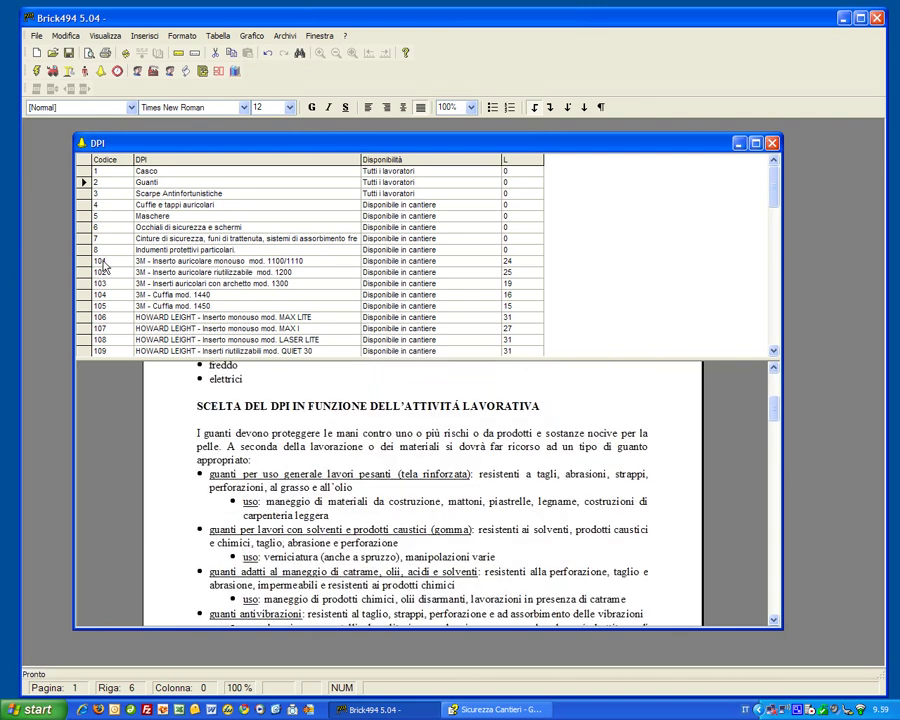
Step: Examine the L values of the 3M ear protectors with codes 101 to 104
{"action": "left_click", "coordinate": [104, 263]}
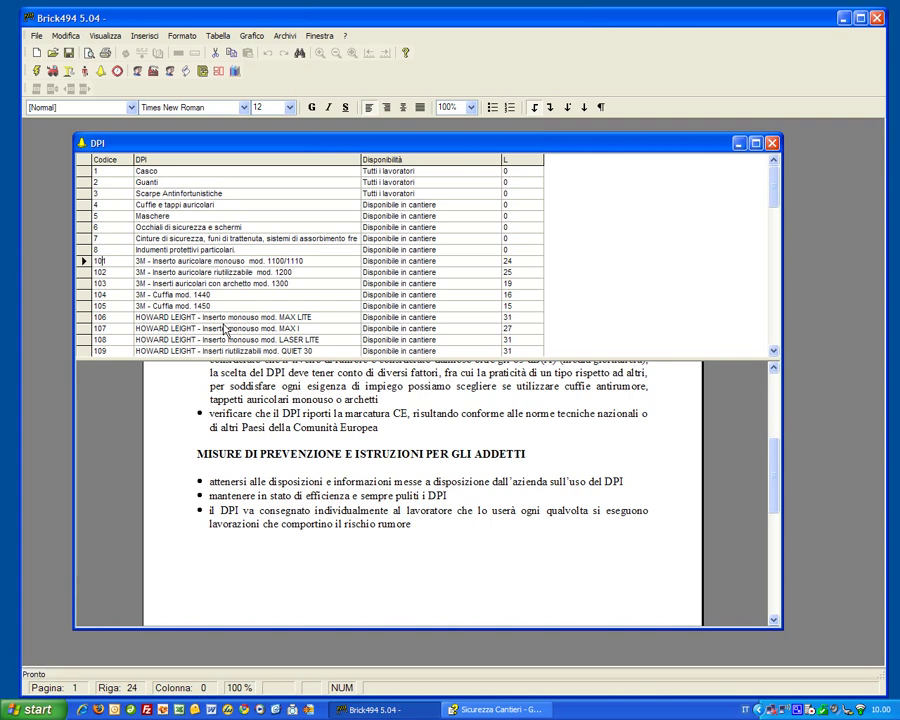
{"action": "left_click", "coordinate": [515, 273]}
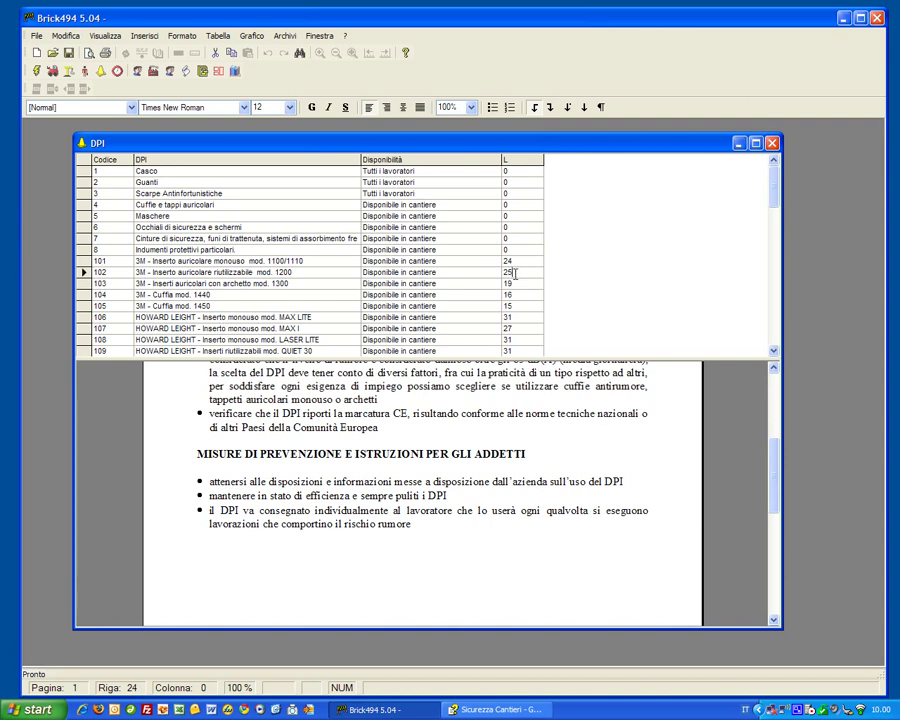
{"action": "left_click", "coordinate": [517, 284]}
{"action": "left_click", "coordinate": [519, 296]}
Step: Go to the blank row at the end of the DPI list and select its Codice and DPI cells
{"action": "left_click_drag", "start_coordinate": [777, 199], "coordinate": [777, 350]}
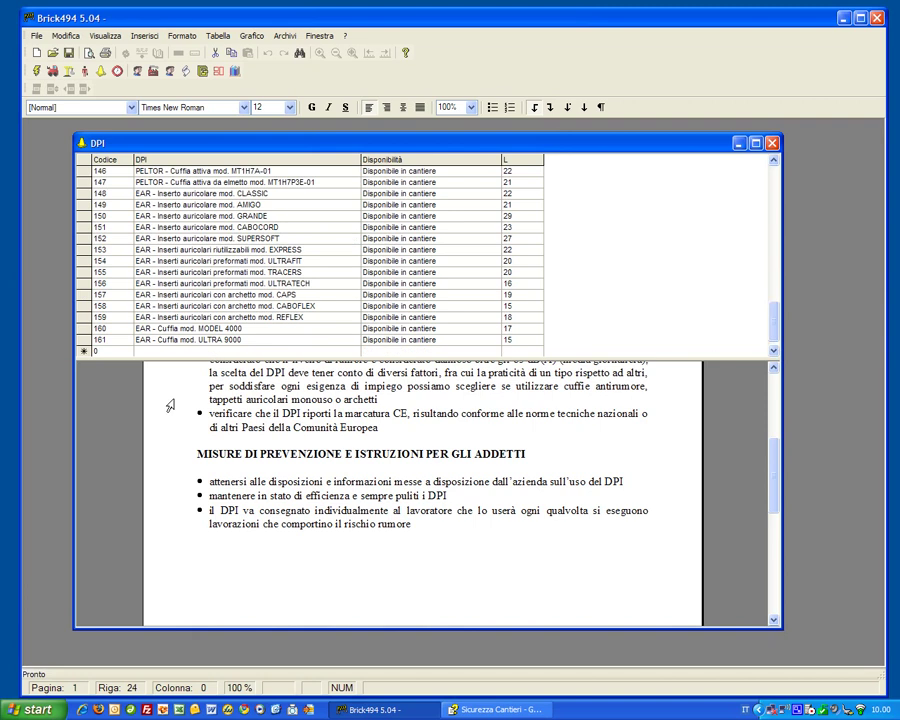
{"action": "left_click", "coordinate": [117, 351]}
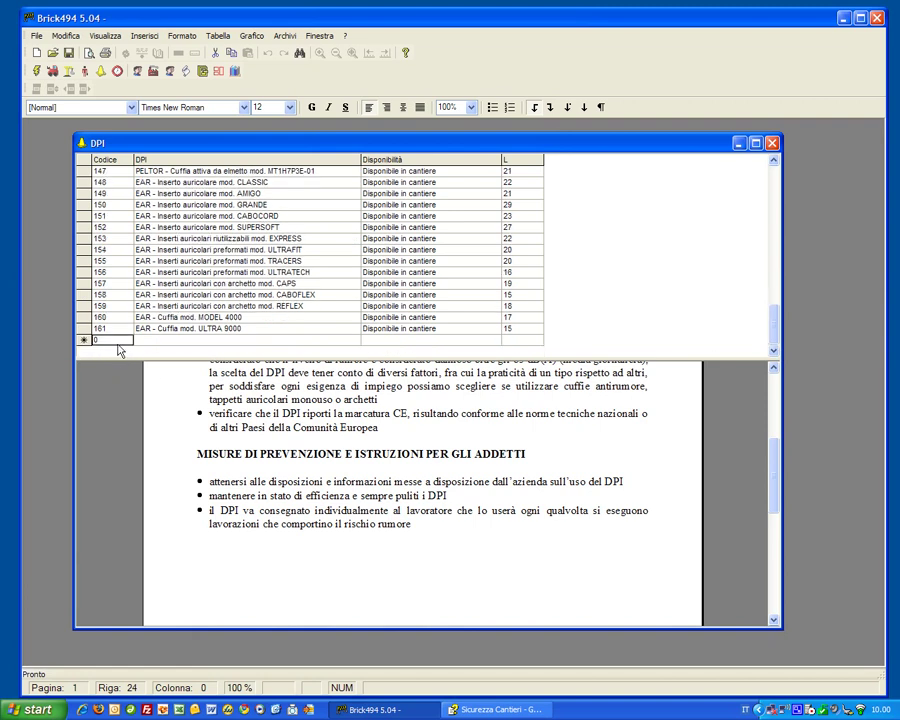
{"action": "left_click", "coordinate": [158, 341]}
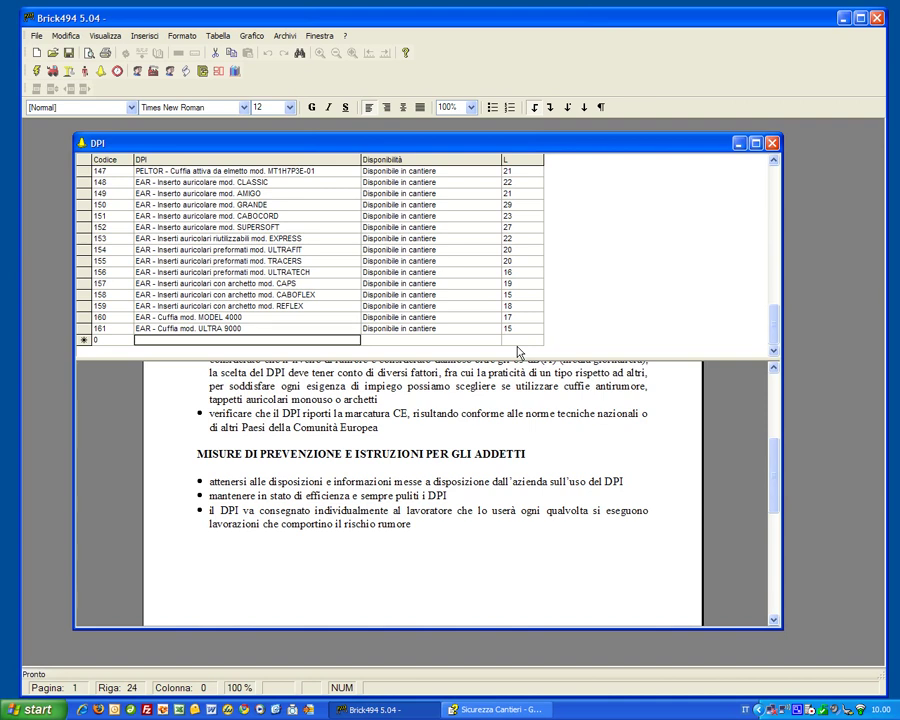
Step: Close the DPI archive and open the Attività archive
{"action": "left_click", "coordinate": [771, 145]}
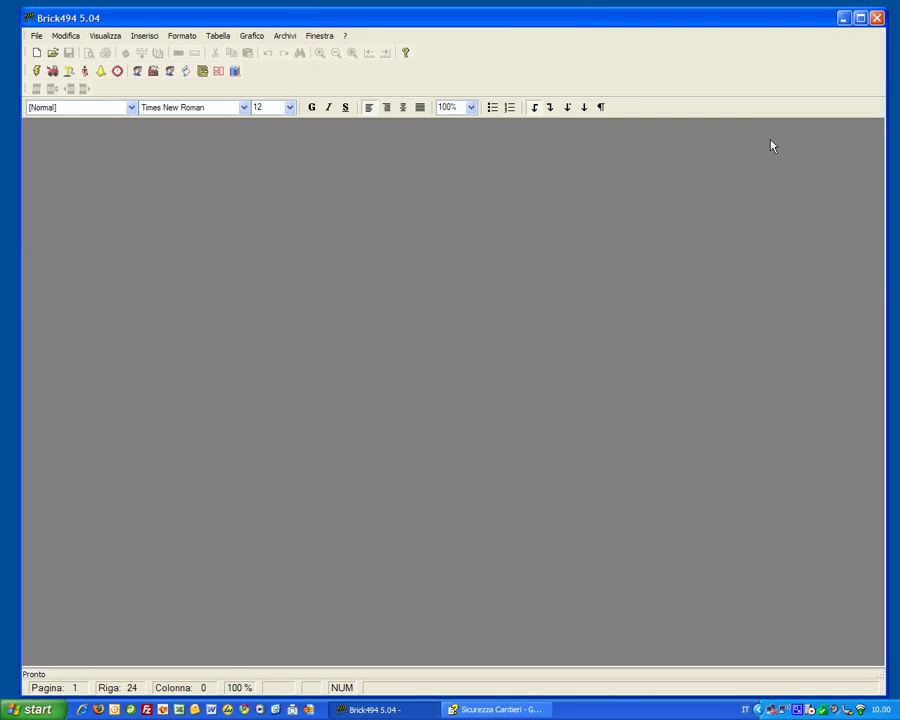
{"action": "left_click", "coordinate": [284, 35]}
{"action": "left_click", "coordinate": [304, 128]}
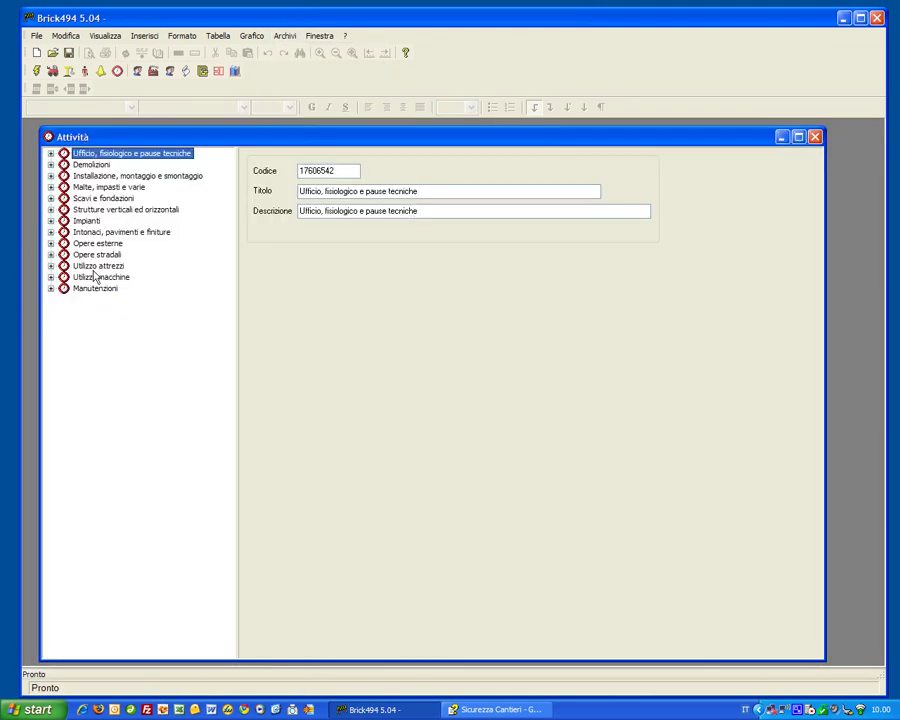
Step: Expand the Ufficio, fisiologico e pause tecniche and Demolizioni groups and view their activities up to the LAeq of Demolizioni manuali
{"action": "left_click", "coordinate": [51, 153]}
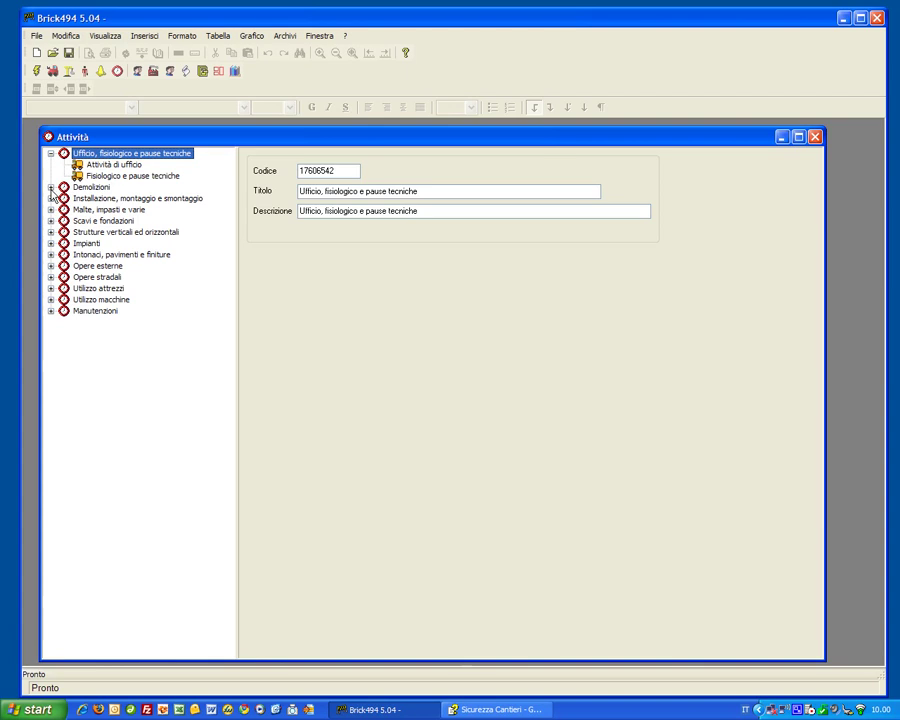
{"action": "left_click", "coordinate": [51, 188]}
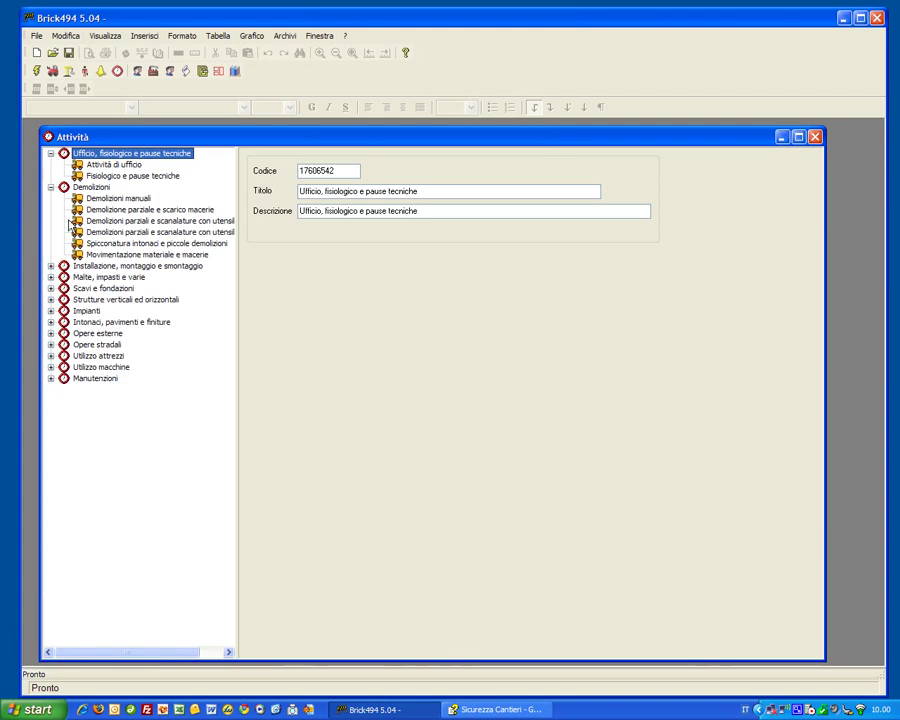
{"action": "left_click", "coordinate": [114, 166]}
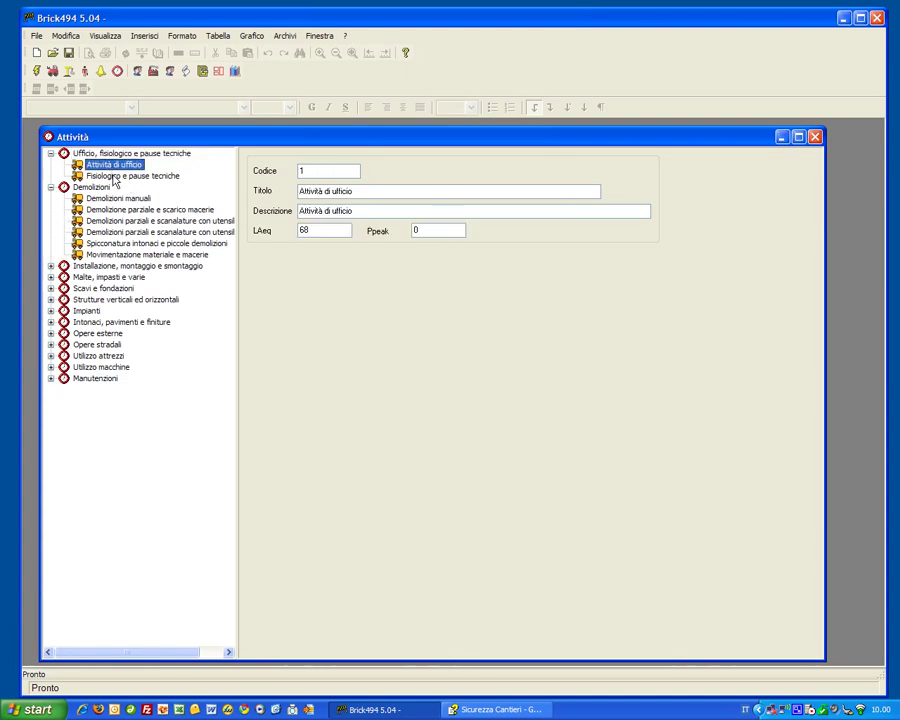
{"action": "left_click", "coordinate": [114, 176]}
{"action": "left_click", "coordinate": [100, 198]}
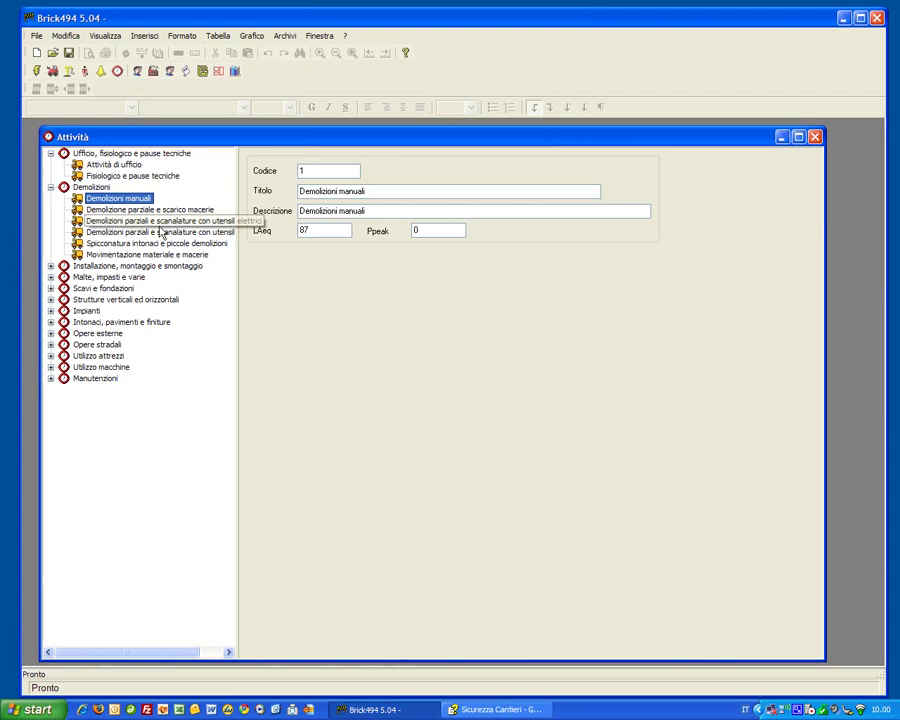
{"action": "left_click", "coordinate": [324, 230]}
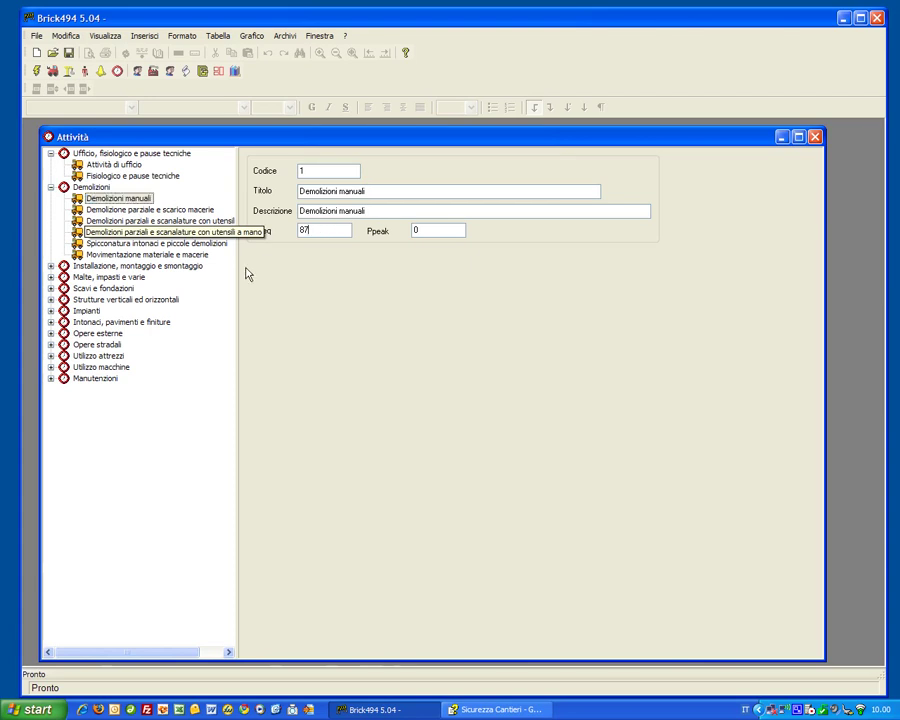
Step: View the remaining Demolizioni activities and examine the LAeq field of Spicconatura intonaci e piccole demolizioni
{"action": "left_click", "coordinate": [145, 210]}
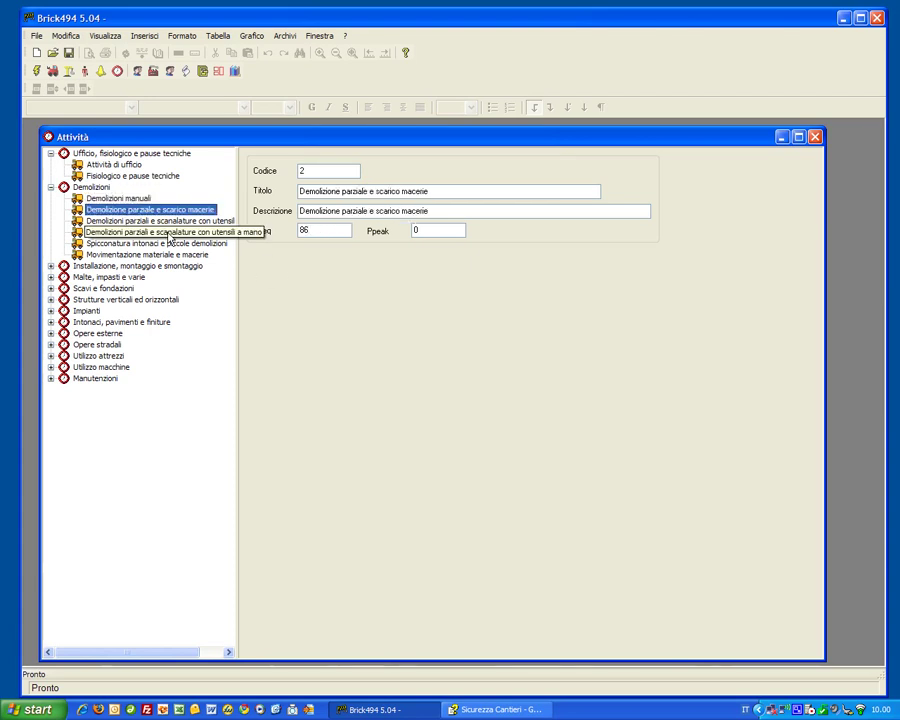
{"action": "key", "text": "Down"}
{"action": "key", "text": "Down"}
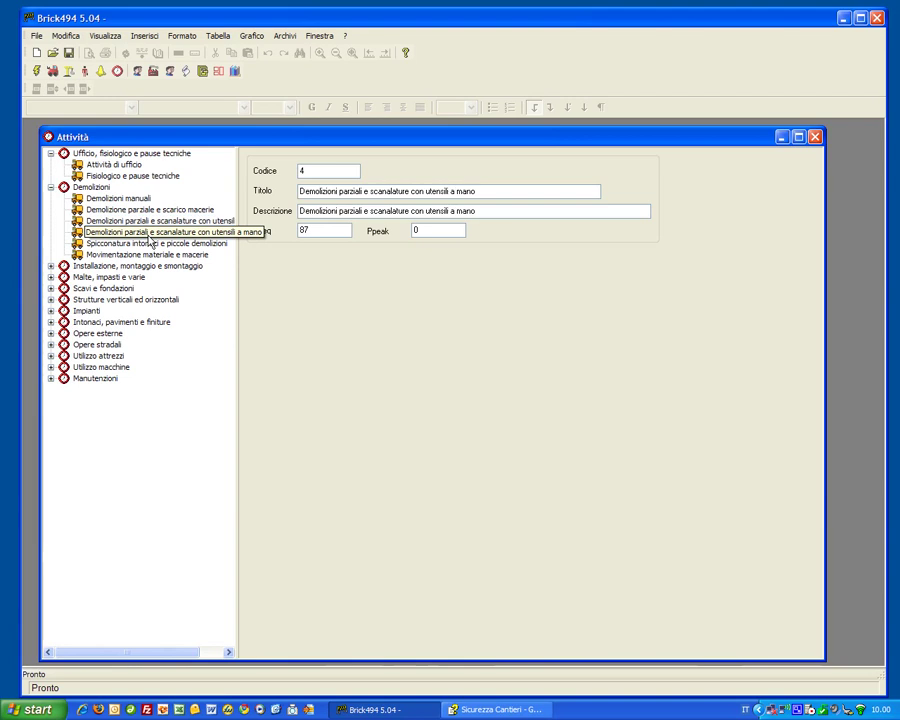
{"action": "key", "text": "Down"}
{"action": "left_click", "coordinate": [148, 256]}
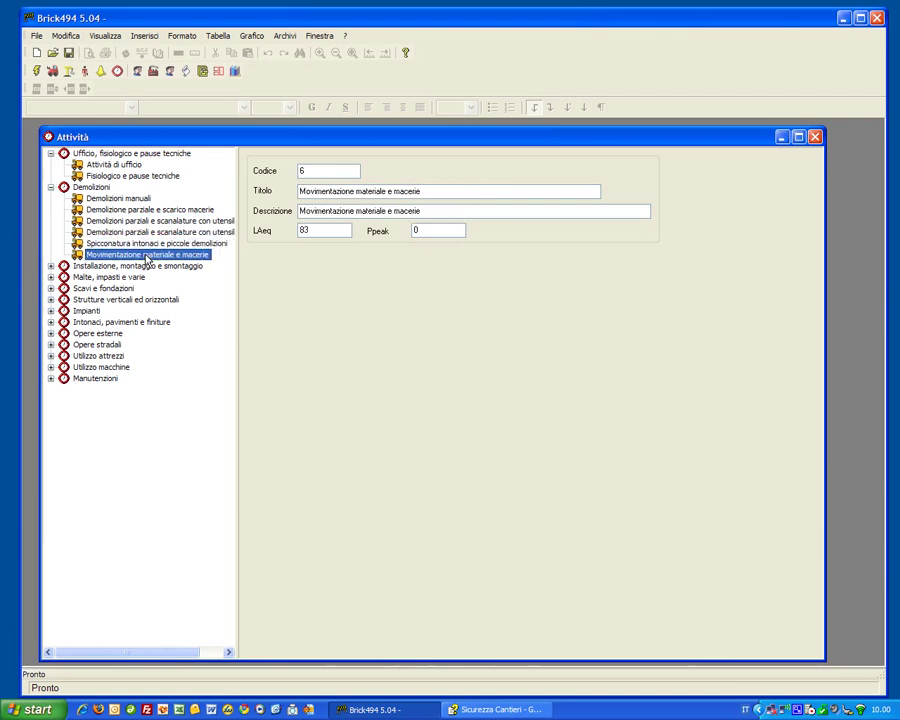
{"action": "left_click", "coordinate": [146, 243]}
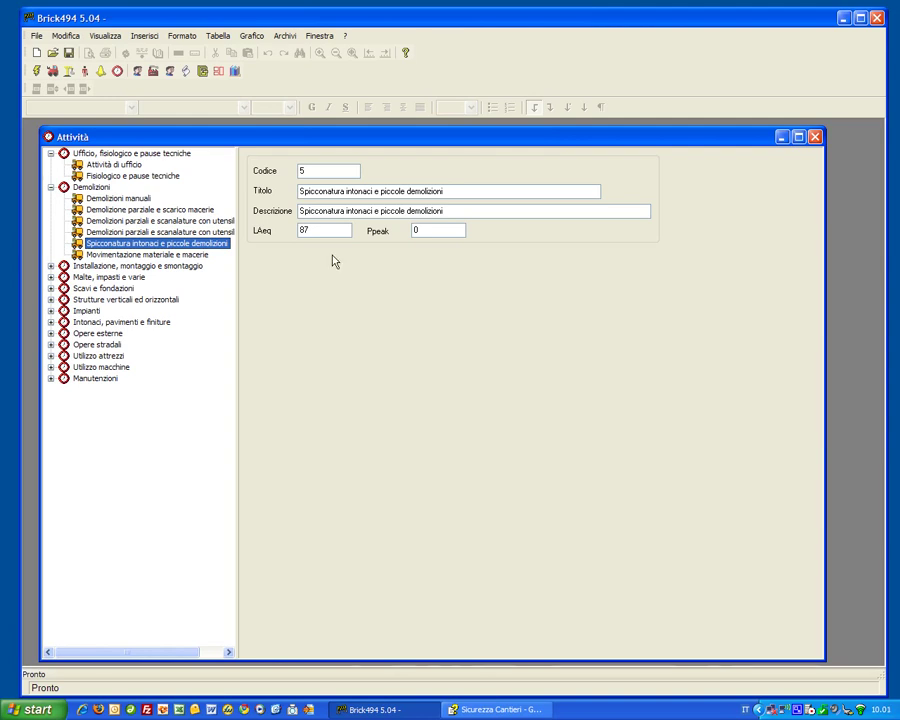
{"action": "left_click", "coordinate": [316, 229]}
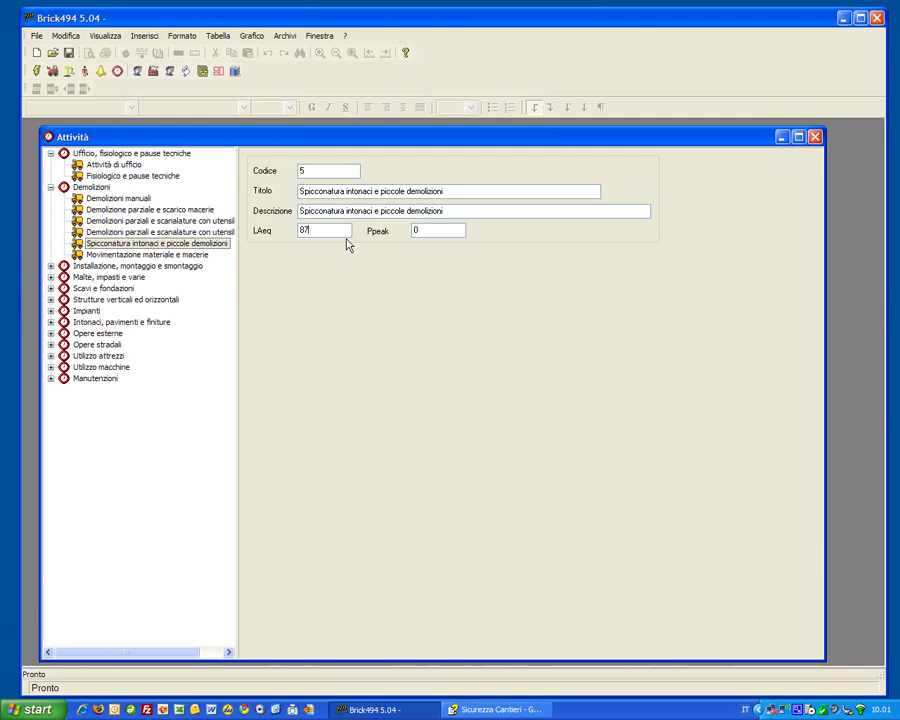
Step: Close the Attività archive, open the Responsabili archive and reposition its window slightly
{"action": "left_click", "coordinate": [815, 137]}
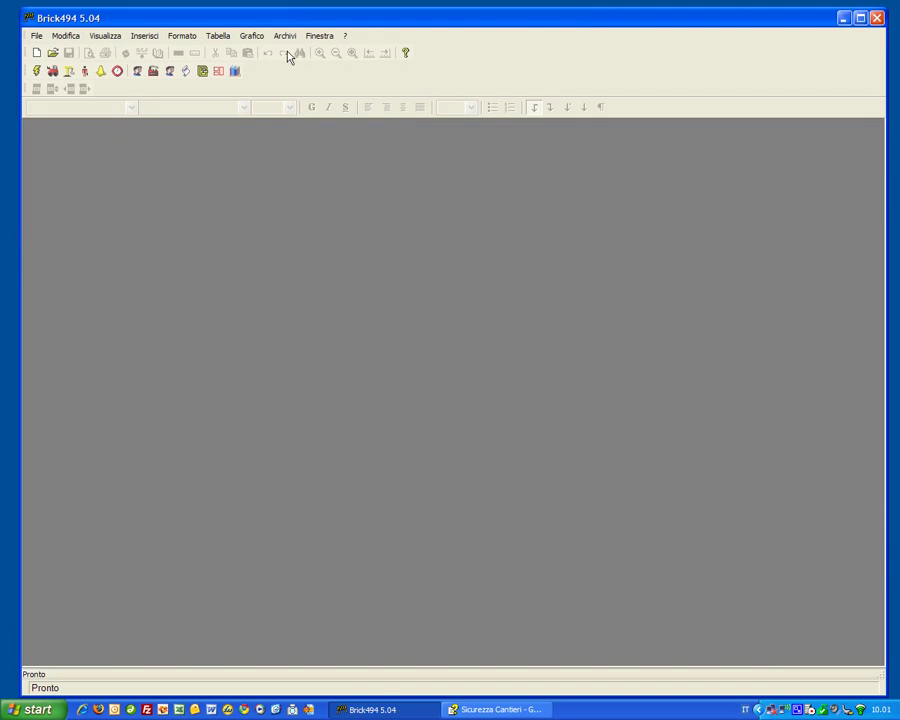
{"action": "left_click", "coordinate": [281, 38]}
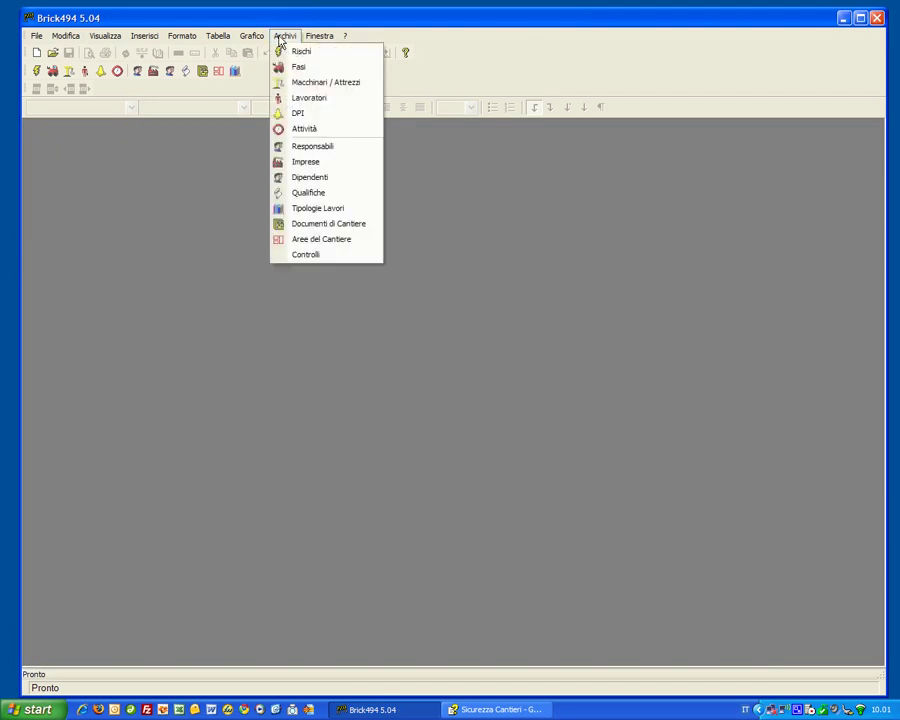
{"action": "left_click", "coordinate": [295, 149]}
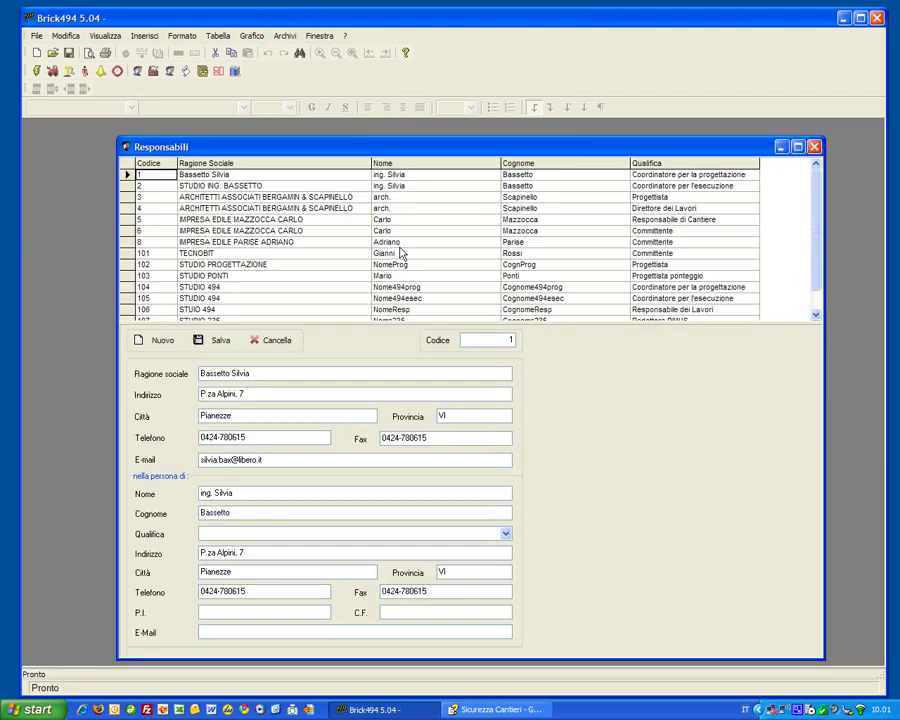
{"action": "left_click_drag", "start_coordinate": [328, 146], "coordinate": [307, 139]}
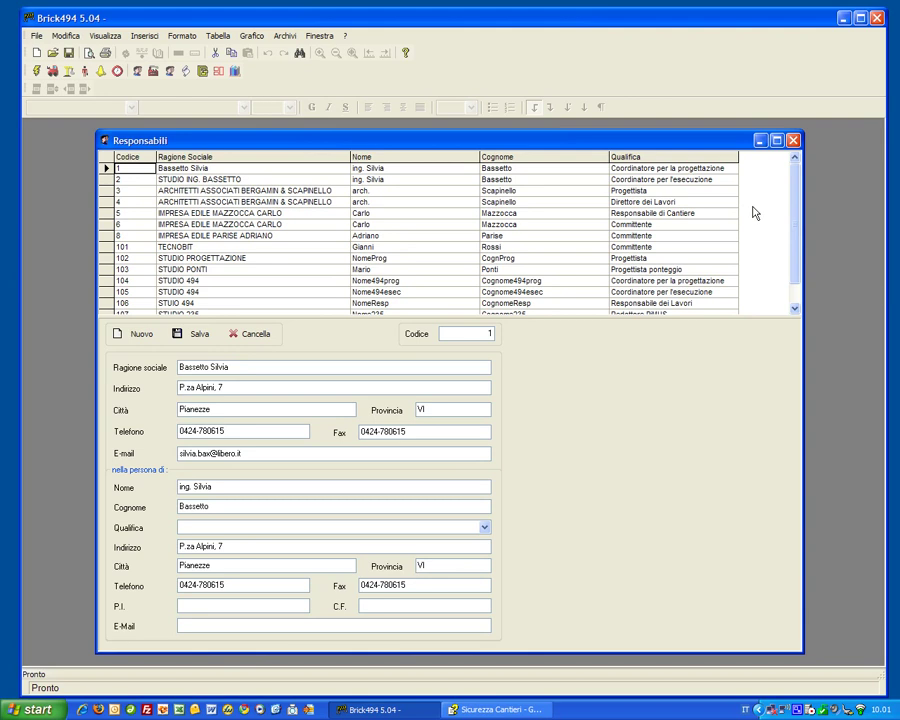
Step: Add and save a new responsabile with Ragione sociale "ddd", Indirizzo "dddd" and Città "ddd", and select its row in the list
{"action": "left_click", "coordinate": [130, 338]}
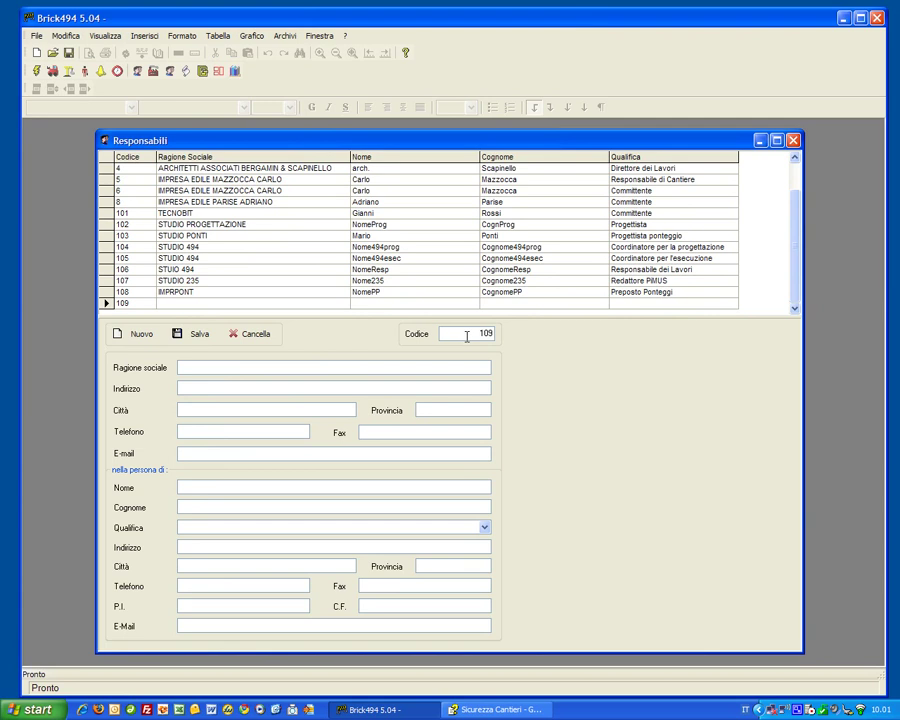
{"action": "left_click", "coordinate": [207, 367]}
{"action": "type", "text": "ddd"}
{"action": "left_click", "coordinate": [204, 386]}
{"action": "type", "text": "dddd"}
{"action": "left_click", "coordinate": [202, 410]}
{"action": "type", "text": "ddd"}
{"action": "left_click", "coordinate": [199, 340]}
{"action": "left_click", "coordinate": [424, 380]}
{"action": "left_click", "coordinate": [226, 305]}
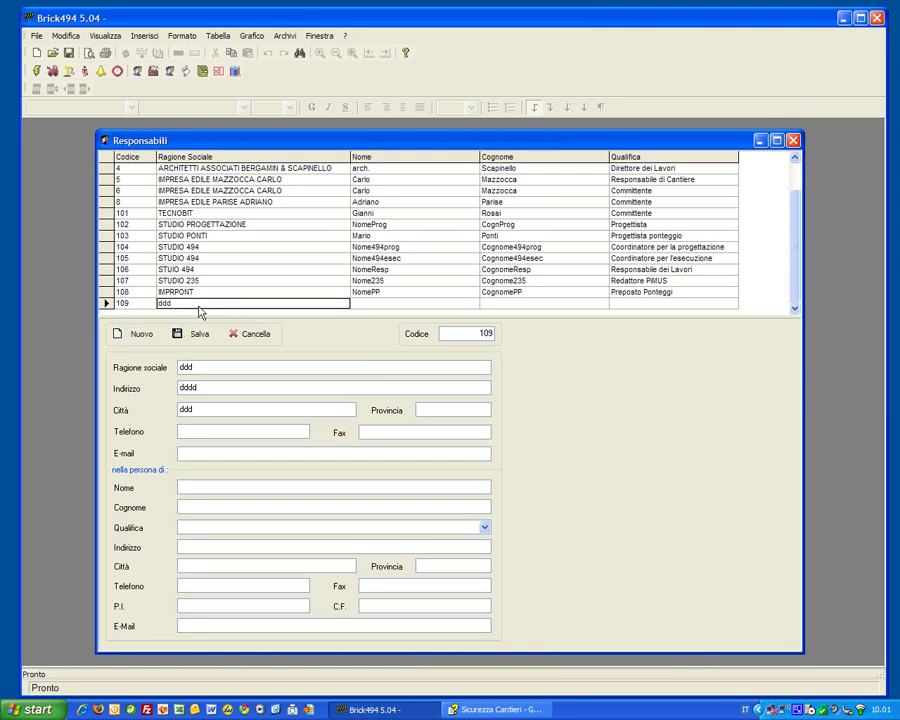
Step: Delete the "ddd" responsabile, confirming the deletion, and close the Responsabili archive
{"action": "left_click", "coordinate": [260, 337]}
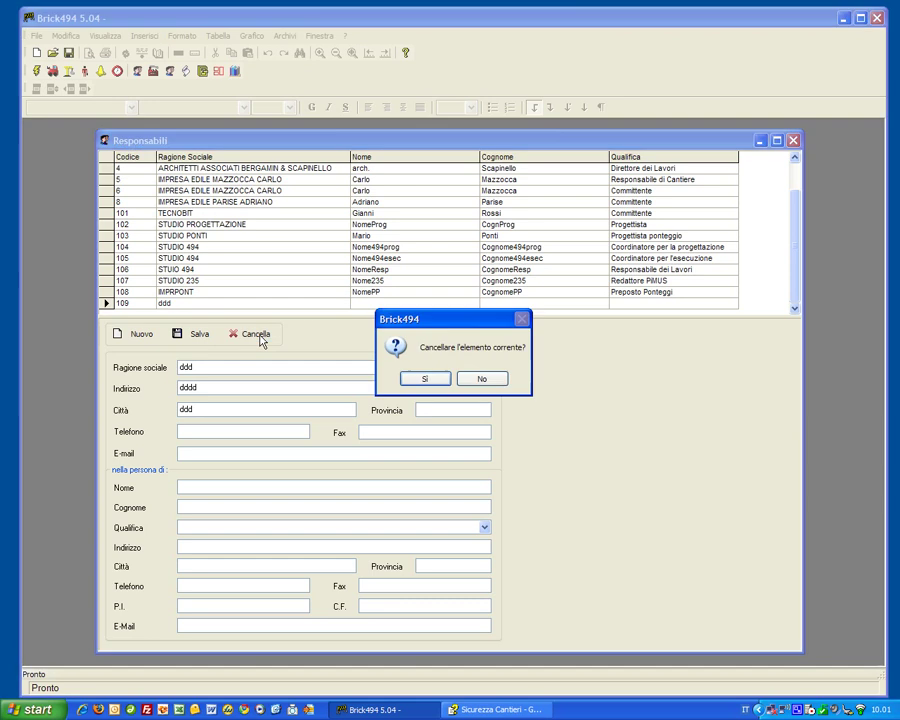
{"action": "left_click", "coordinate": [427, 379]}
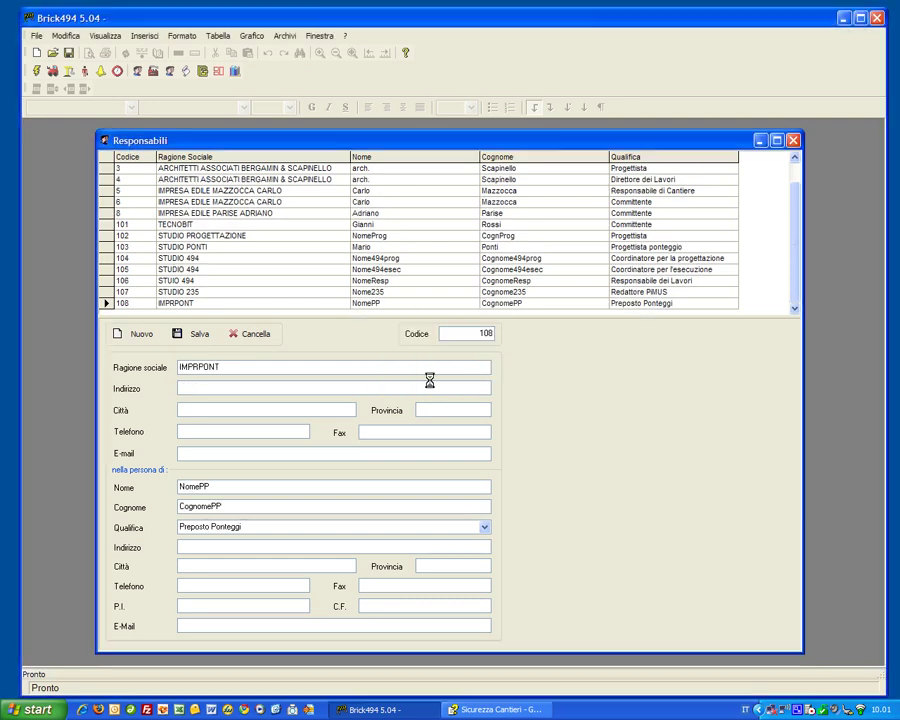
{"action": "left_click", "coordinate": [793, 140]}
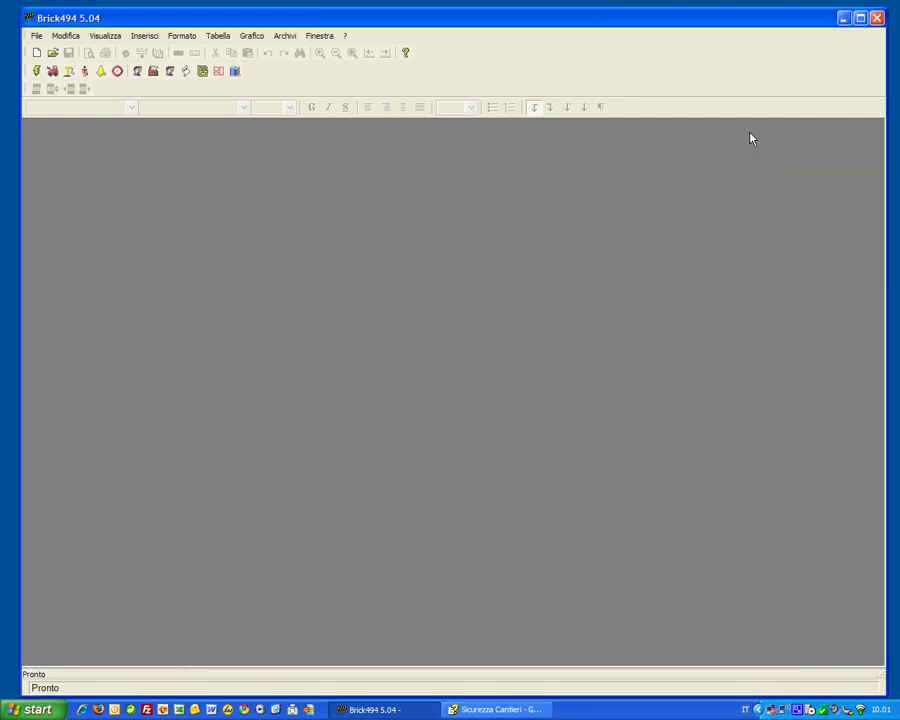
Step: Open the Imprese archive and reposition its window slightly
{"action": "left_click", "coordinate": [288, 36]}
{"action": "left_click", "coordinate": [303, 162]}
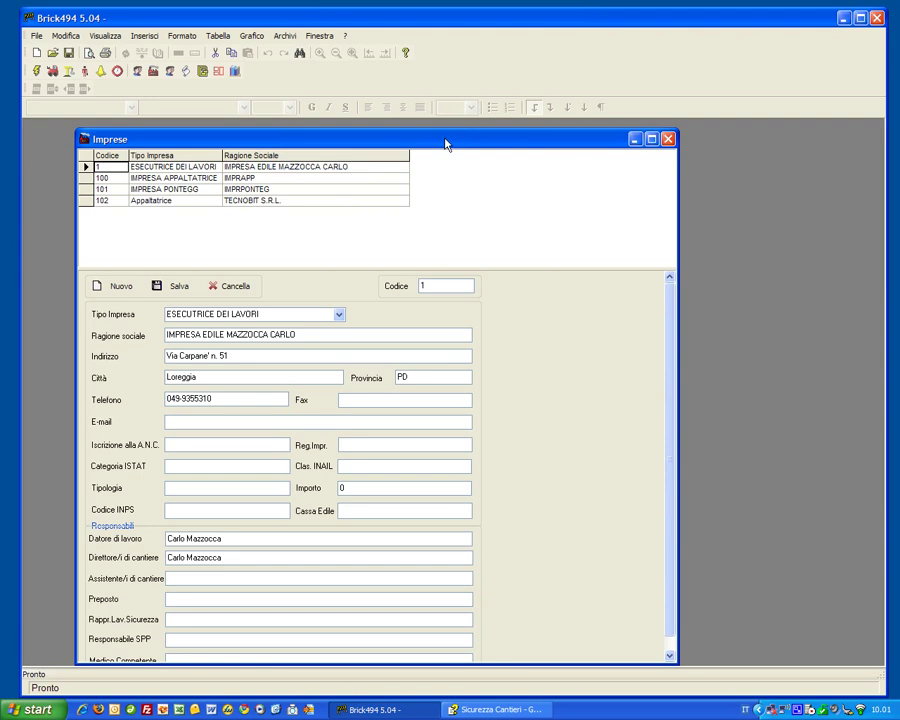
{"action": "left_click_drag", "start_coordinate": [458, 142], "coordinate": [467, 139]}
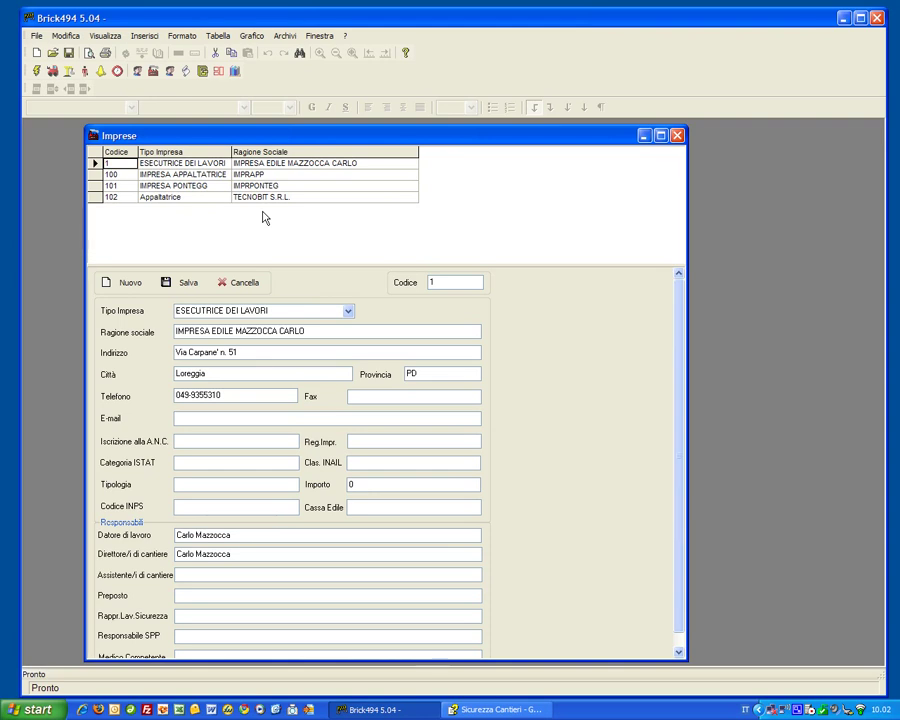
Step: Add and save a new impresa with Tipo Impresa Appaltatrice, Ragione sociale "dddd" and Indirizzo "dddd"
{"action": "left_click", "coordinate": [123, 285]}
{"action": "left_click", "coordinate": [348, 311]}
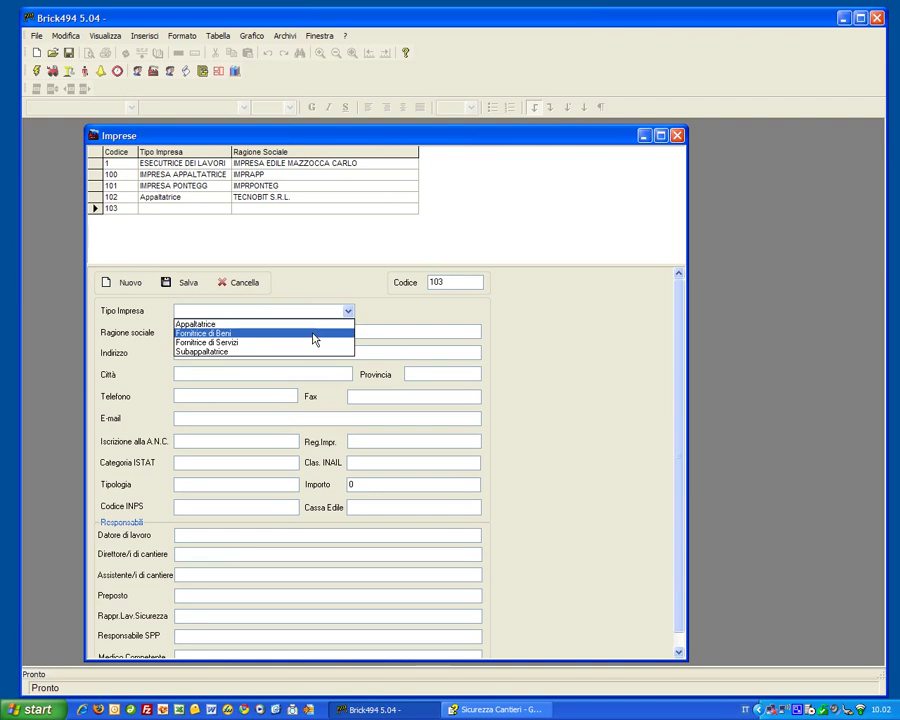
{"action": "left_click", "coordinate": [305, 325]}
{"action": "left_click", "coordinate": [240, 334]}
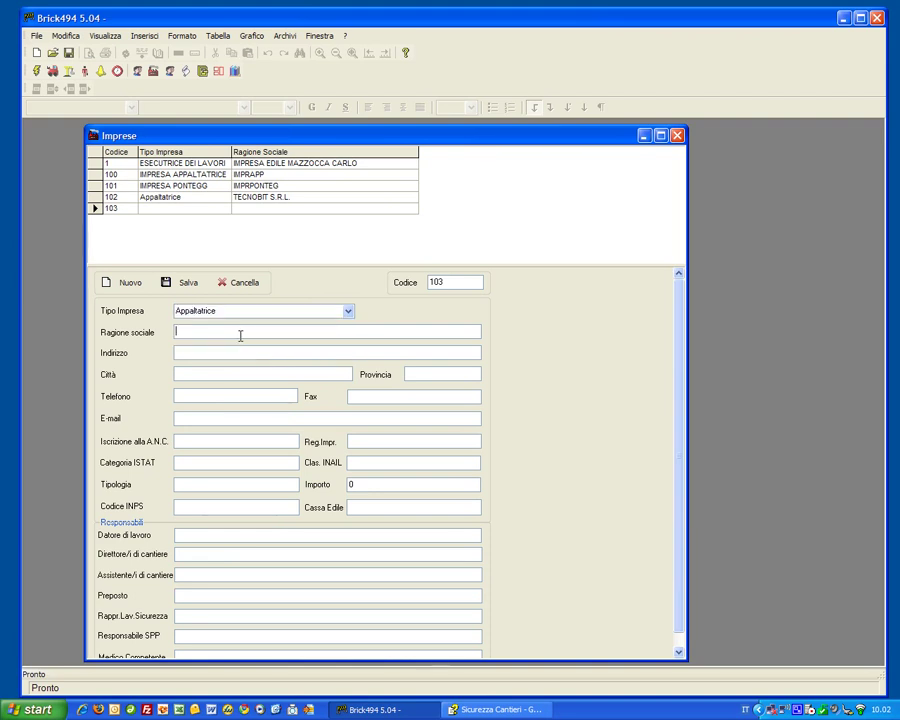
{"action": "type", "text": "dddd"}
{"action": "left_click", "coordinate": [231, 351]}
{"action": "type", "text": "dddd"}
{"action": "left_click", "coordinate": [180, 284]}
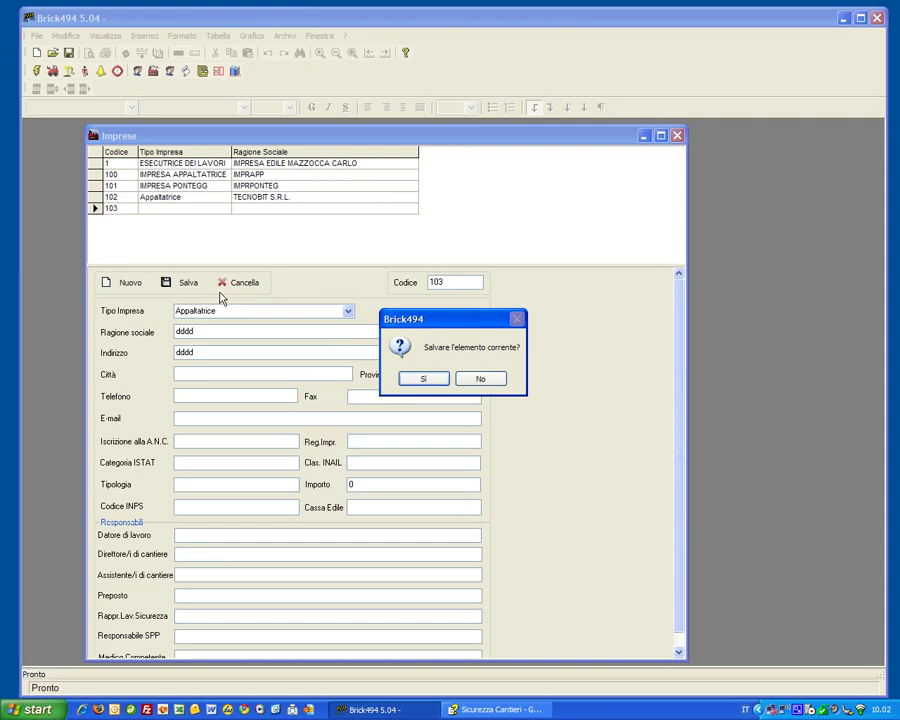
{"action": "left_click", "coordinate": [428, 378]}
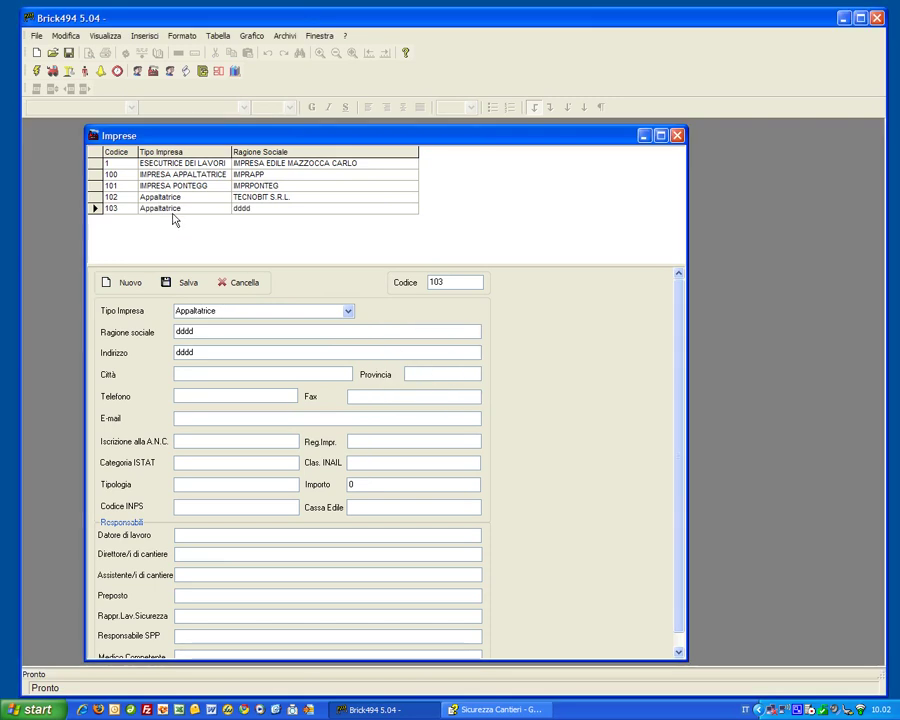
Step: Delete the "dddd" impresa from the archive and confirm the deletion
{"action": "left_click", "coordinate": [244, 286]}
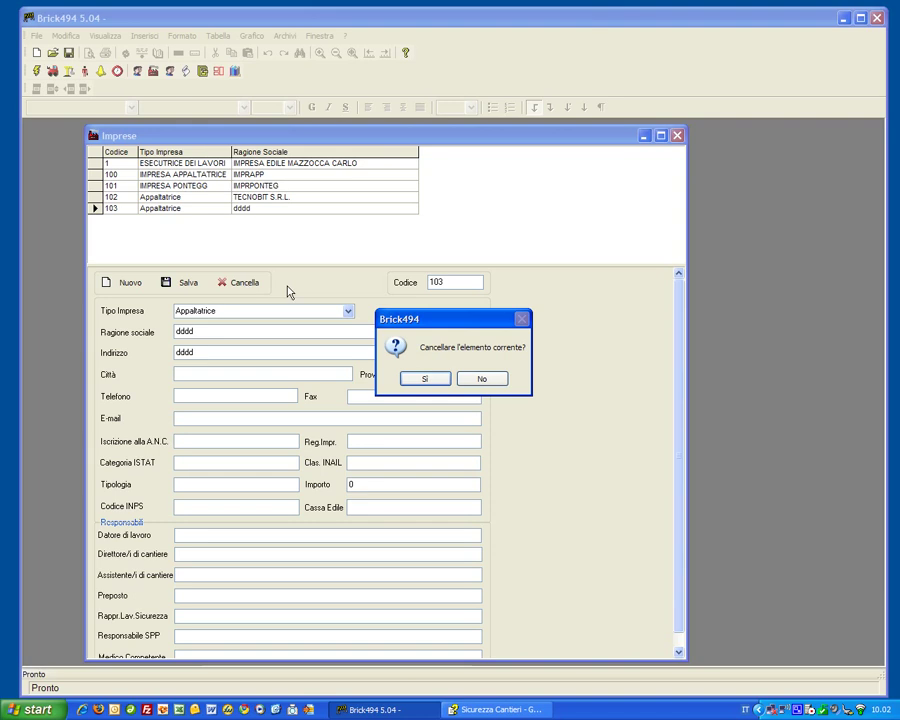
{"action": "left_click", "coordinate": [424, 380]}
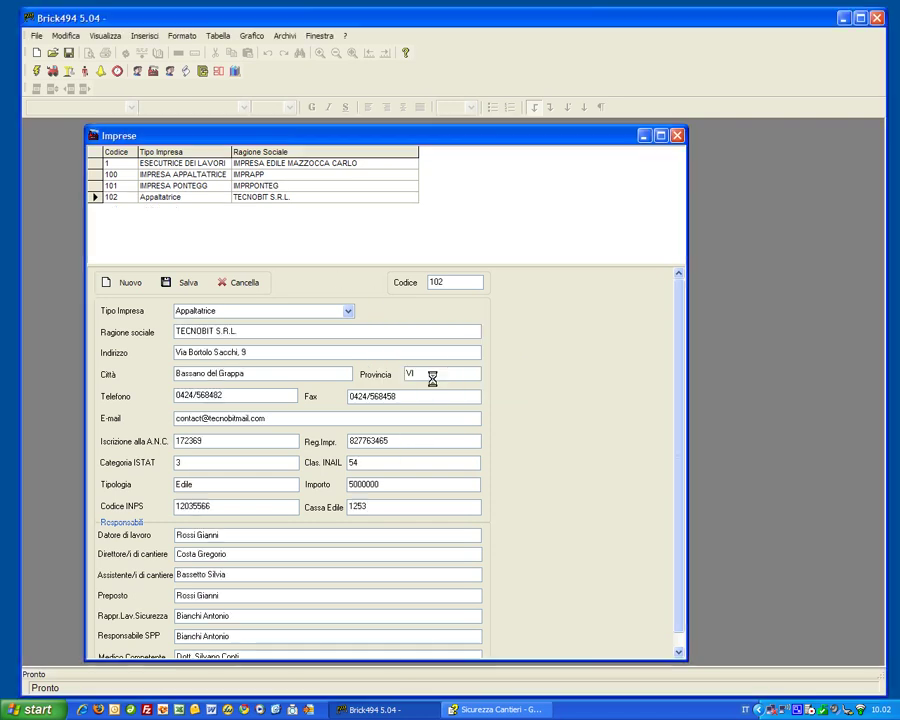
Step: Close the Imprese archive and open the Dipendenti archive to examine its employee list and data form
{"action": "left_click", "coordinate": [677, 135]}
{"action": "left_click", "coordinate": [287, 37]}
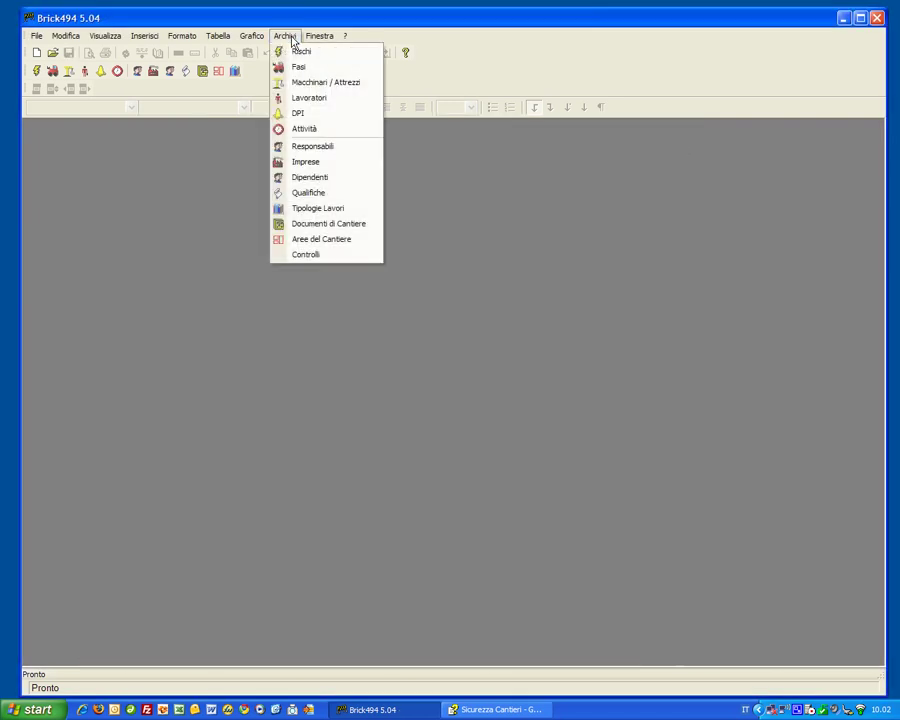
{"action": "left_click", "coordinate": [312, 179]}
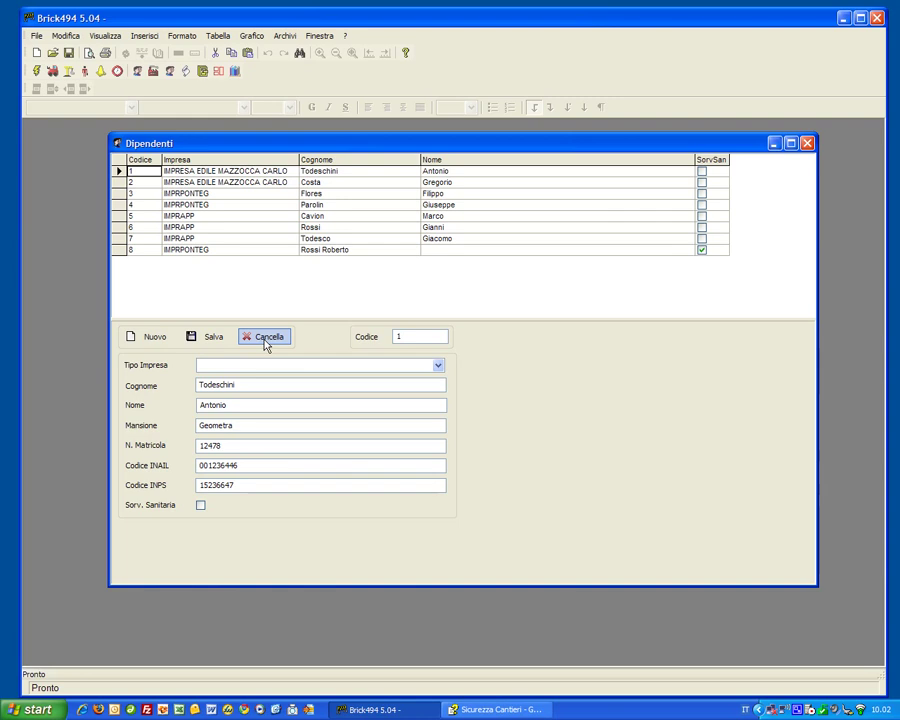
Step: Close the Dipendenti archive, open the Qualifiche archive and reposition its window slightly
{"action": "left_click", "coordinate": [808, 143]}
{"action": "left_click", "coordinate": [106, 37]}
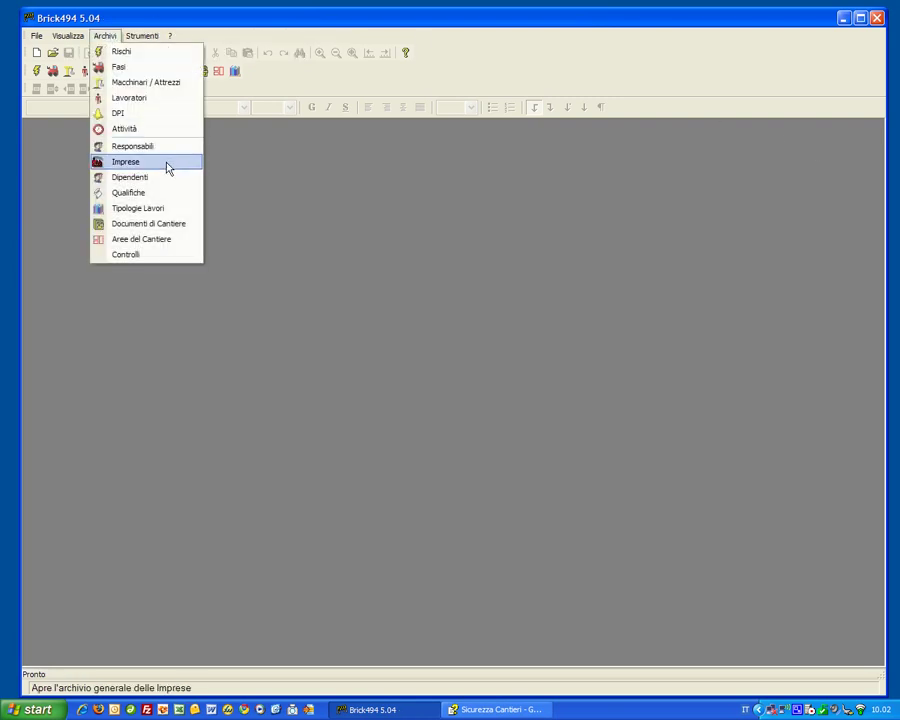
{"action": "left_click", "coordinate": [157, 193]}
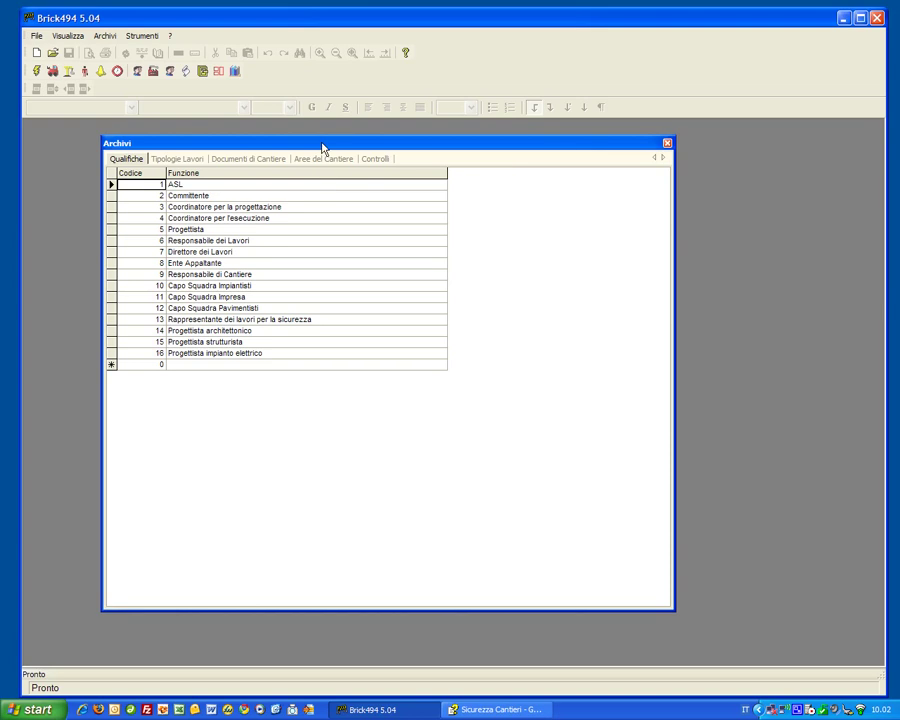
{"action": "left_click_drag", "start_coordinate": [322, 145], "coordinate": [363, 150]}
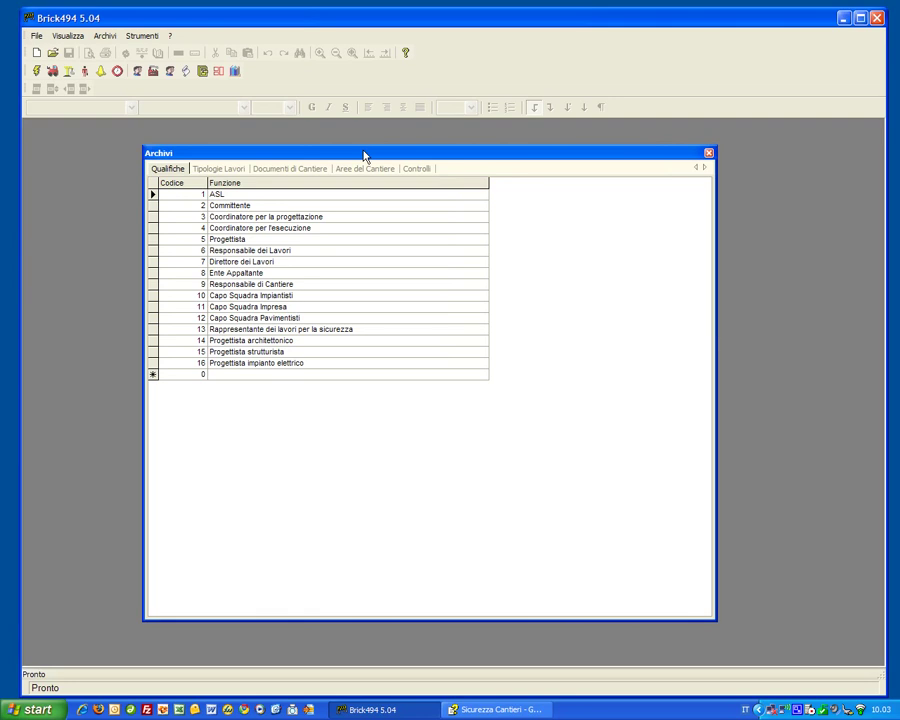
Step: View several qualifications in the Qualifiche list, including the Coordinatore per l'esecuzione and Progettista entries, and select the empty row for new entries
{"action": "left_click", "coordinate": [211, 203]}
{"action": "left_click", "coordinate": [228, 228]}
{"action": "left_click", "coordinate": [229, 240]}
{"action": "left_click", "coordinate": [226, 251]}
{"action": "left_click", "coordinate": [193, 375]}
Step: View the Tipologie Lavori list and examine the N. Spec., N. Qual. and N. Manov. values of Opere stradali - Movimenti di materie
{"action": "left_click", "coordinate": [222, 169]}
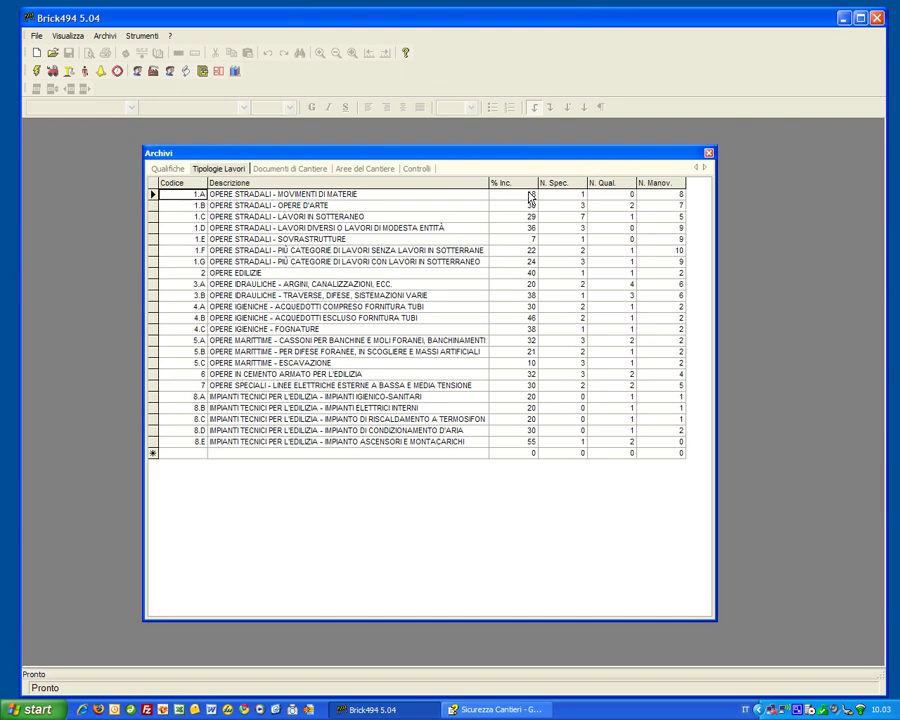
{"action": "left_click", "coordinate": [579, 198]}
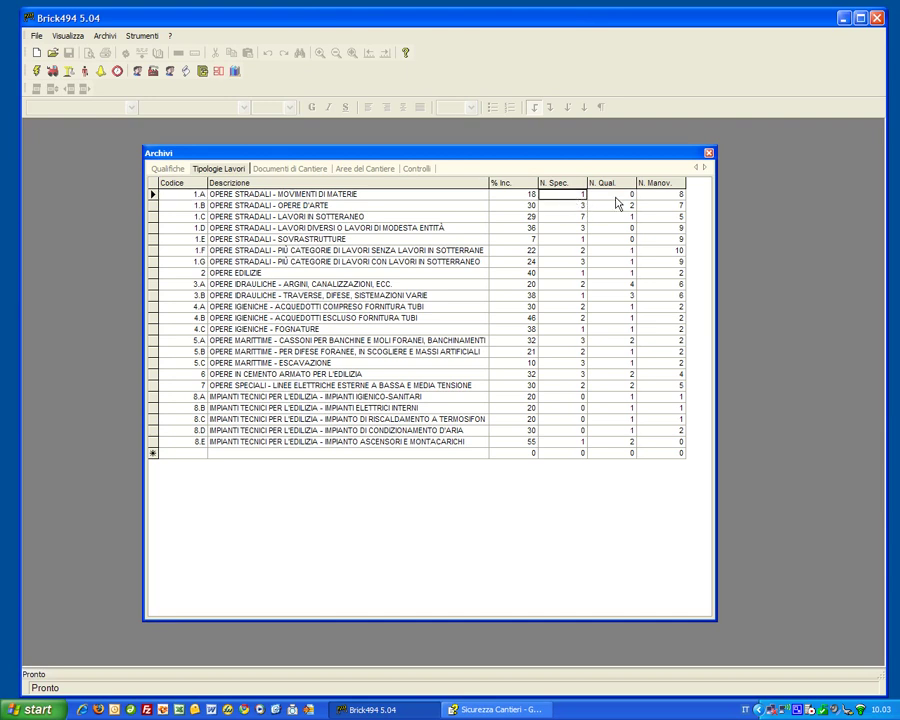
{"action": "left_click", "coordinate": [617, 198]}
{"action": "left_click", "coordinate": [662, 198]}
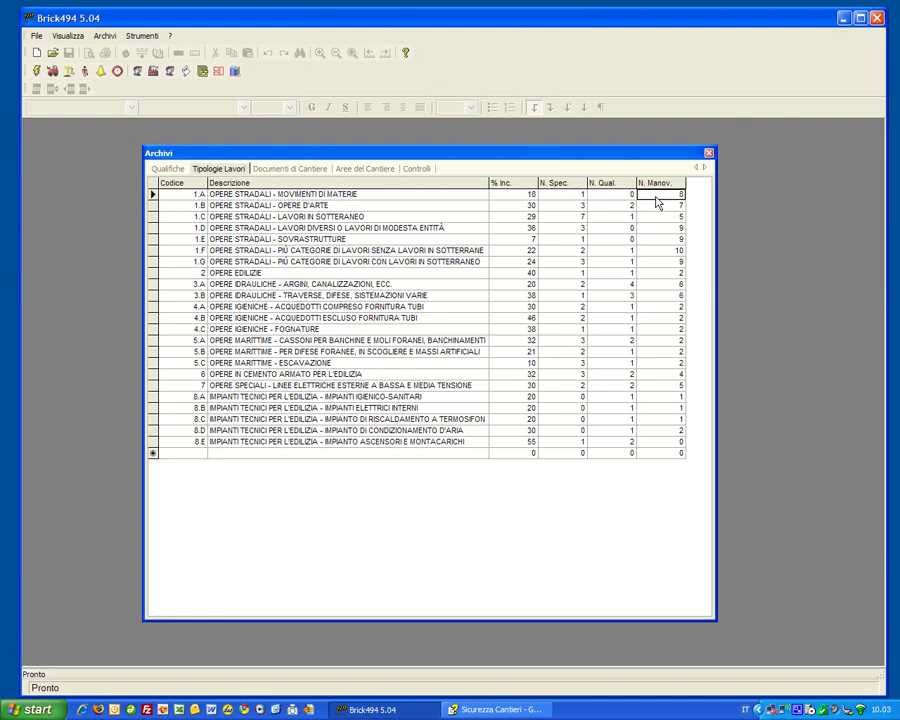
Step: View the full Documenti di Cantiere list and the Aree del Cantiere and Controlli lists, and close the Archivi window
{"action": "left_click", "coordinate": [281, 171]}
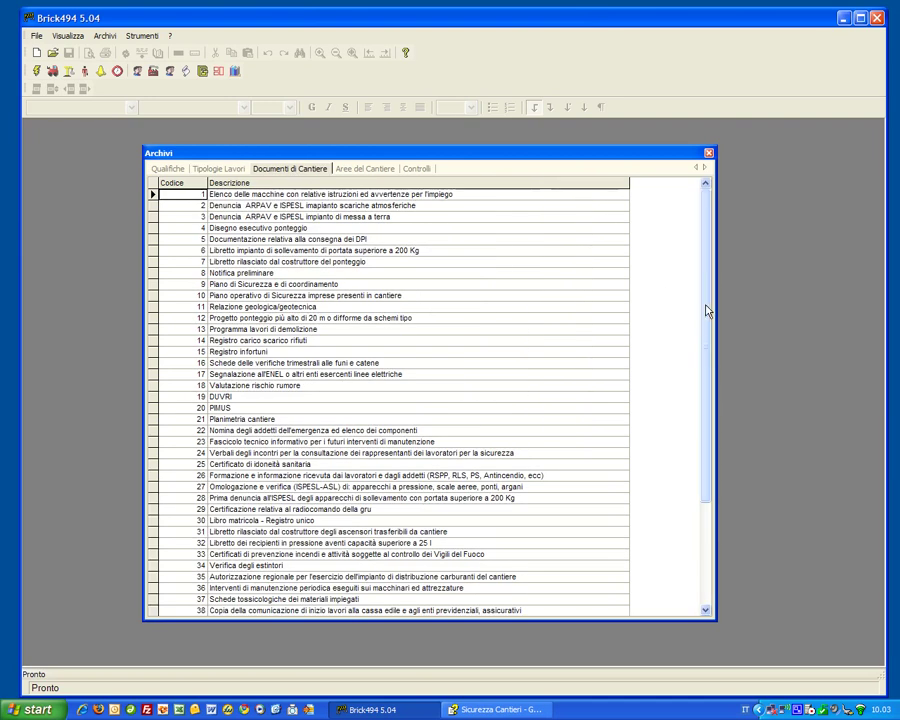
{"action": "left_click_drag", "start_coordinate": [705, 307], "coordinate": [702, 436]}
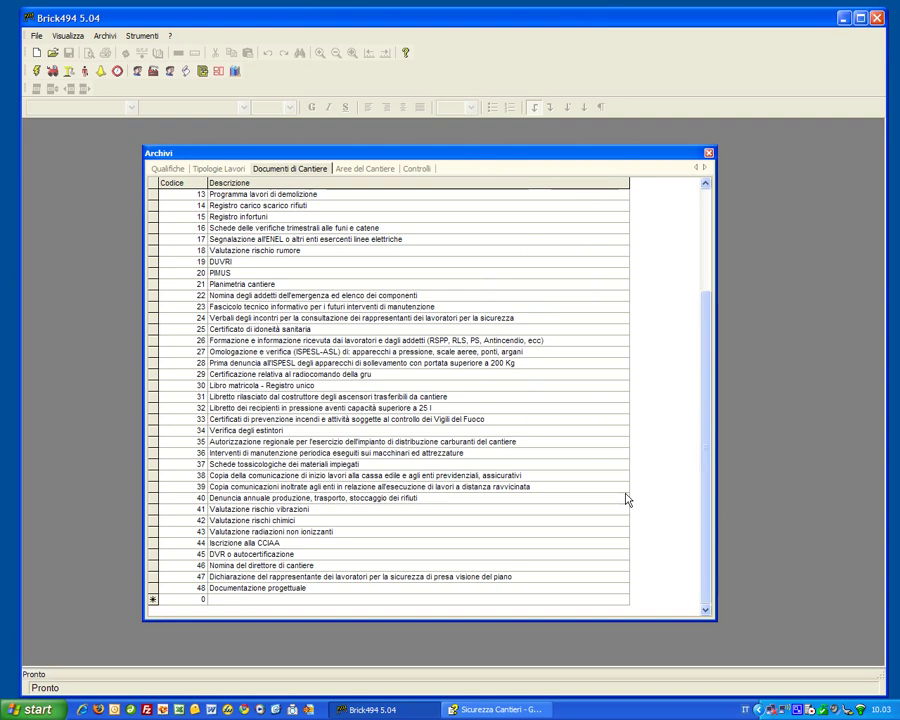
{"action": "left_click", "coordinate": [367, 169]}
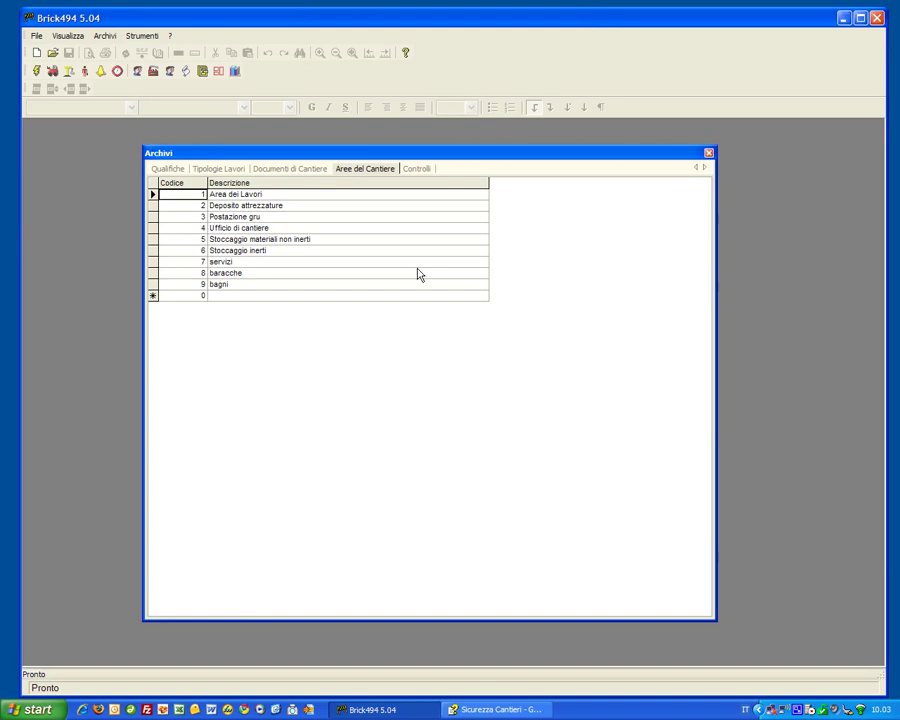
{"action": "left_click", "coordinate": [417, 169]}
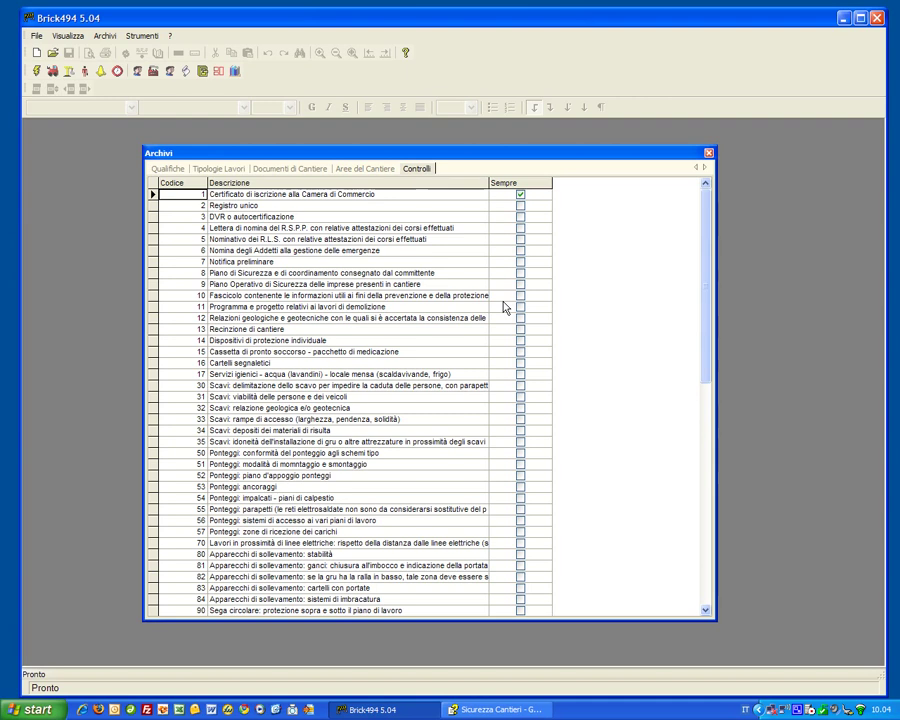
{"action": "left_click", "coordinate": [709, 152]}
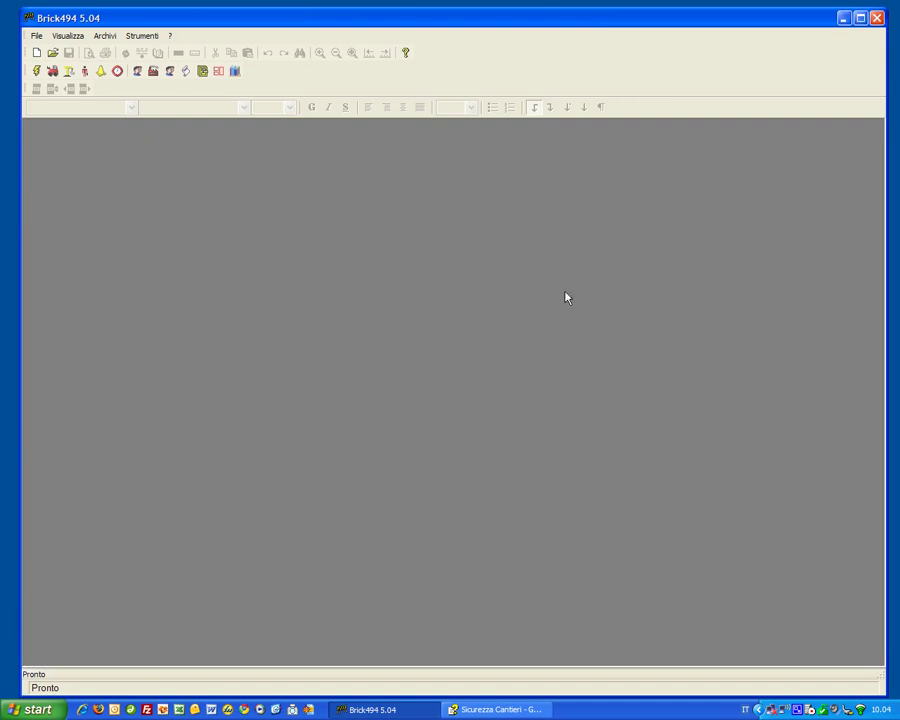